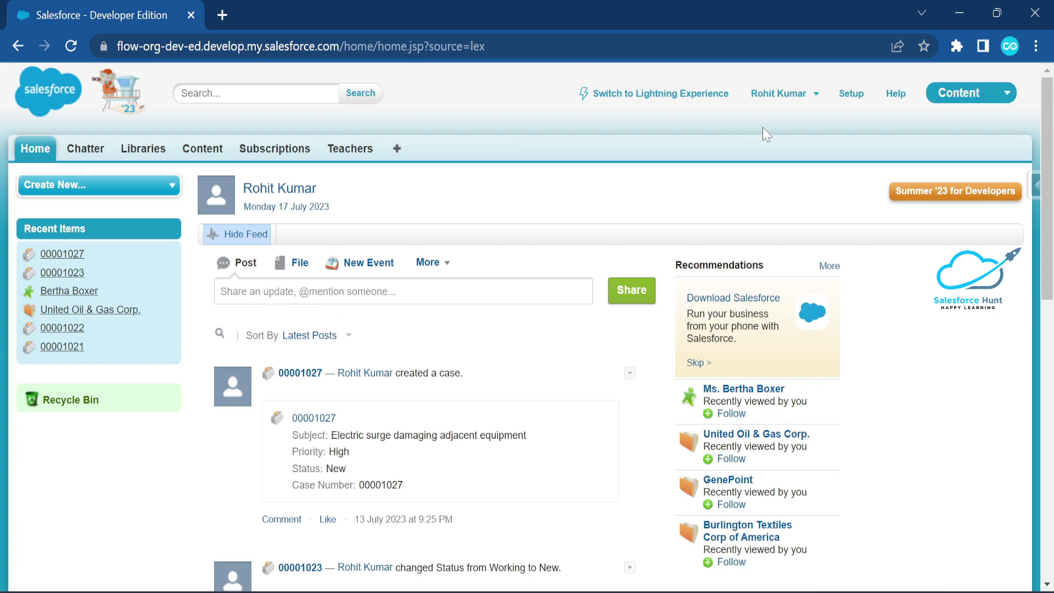
- Open Setup and dismiss the setup tour welcome prompt
left_click(852, 94)
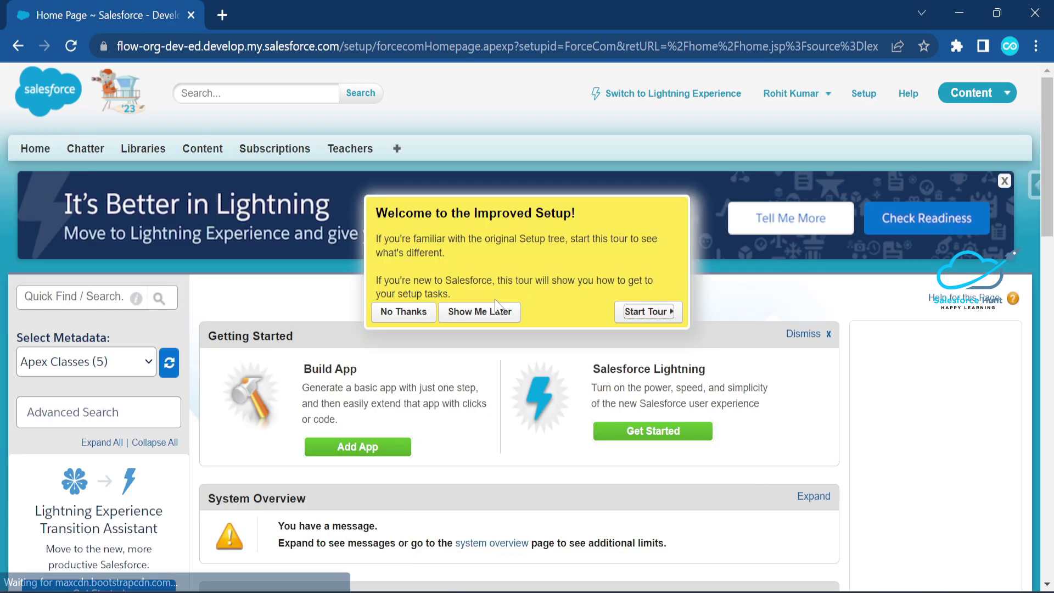
left_click(407, 311)
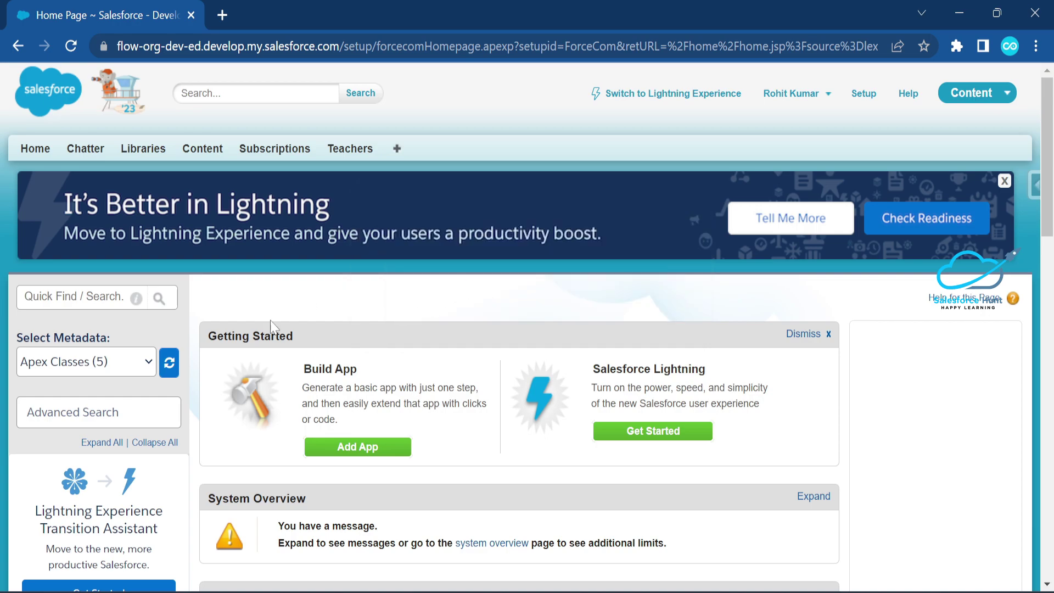
scroll(714, 220, "down", 5)
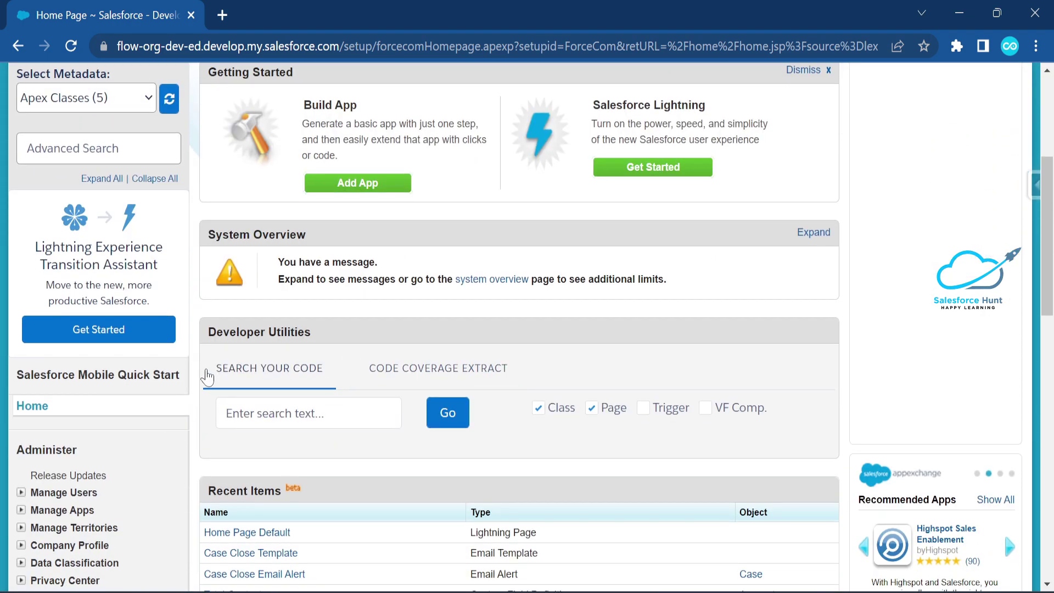
scroll(751, 302, "up", 6)
- Filter the setup menu with 'object' and scroll to Create > Objects
left_click(24, 296)
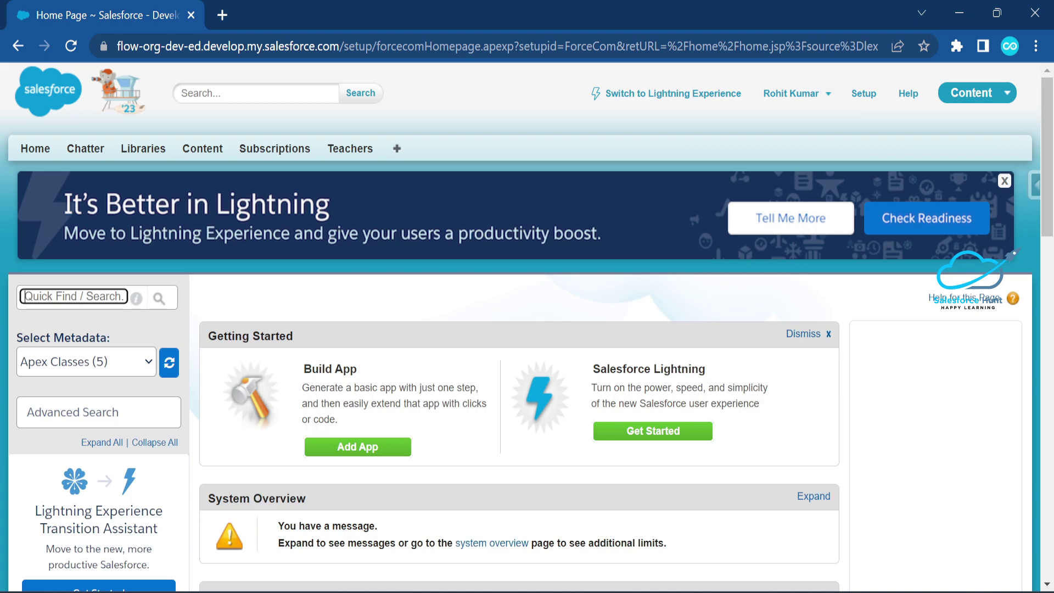
type("object")
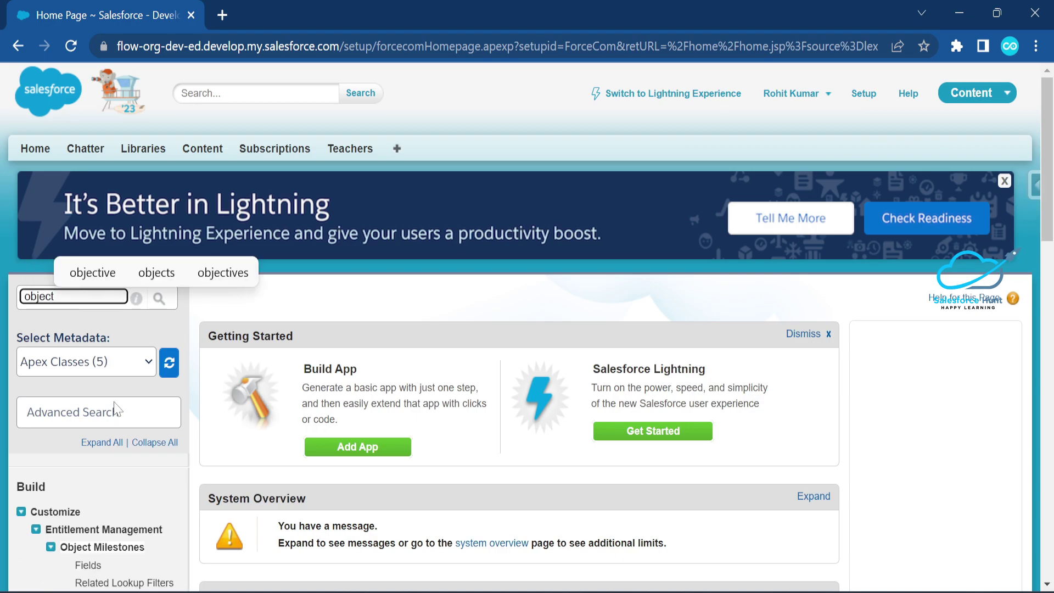
scroll(90, 483, "down", 6)
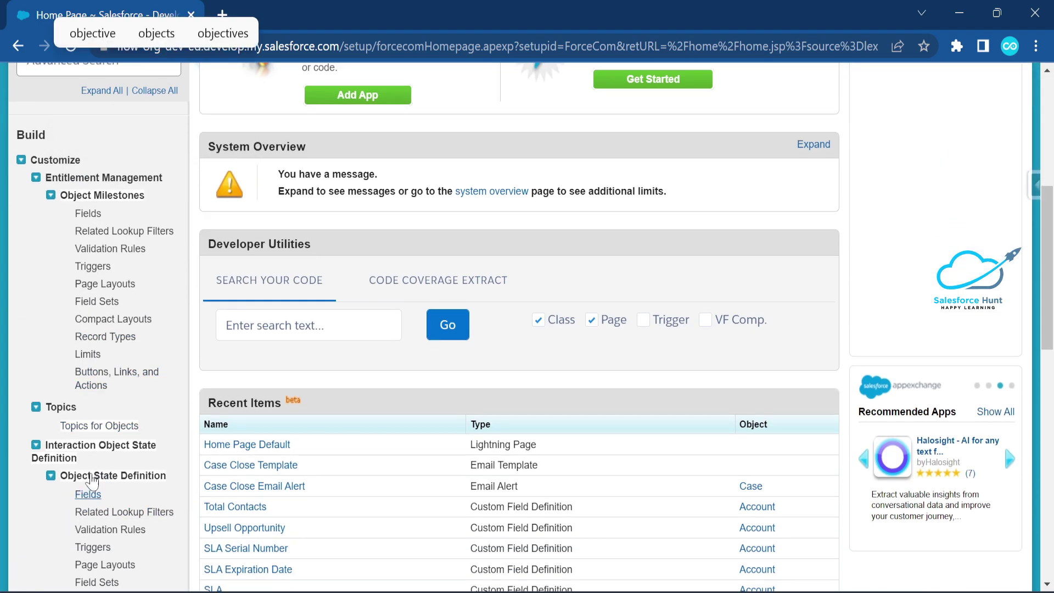
scroll(91, 483, "down", 5)
scroll(91, 483, "down", 8)
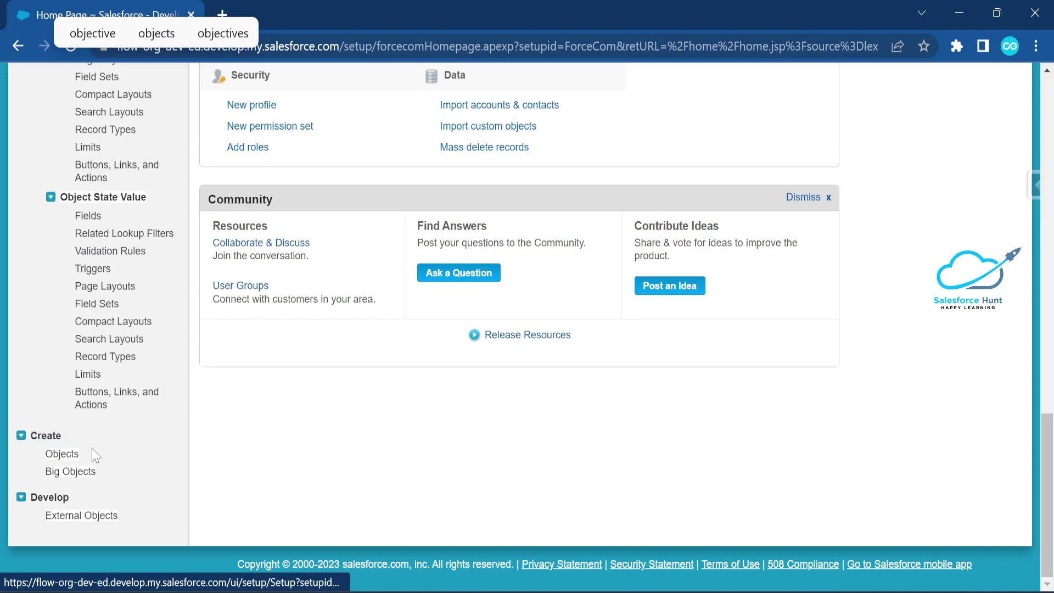
- Start a new custom object and enter the label 'Student'
left_click(60, 457)
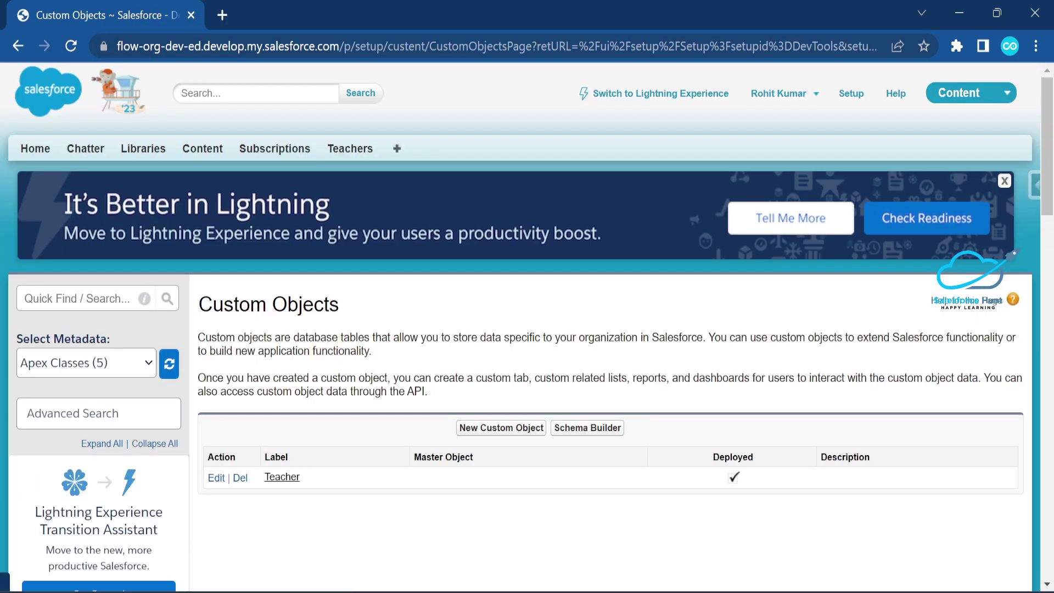
left_click(525, 432)
left_click(431, 464)
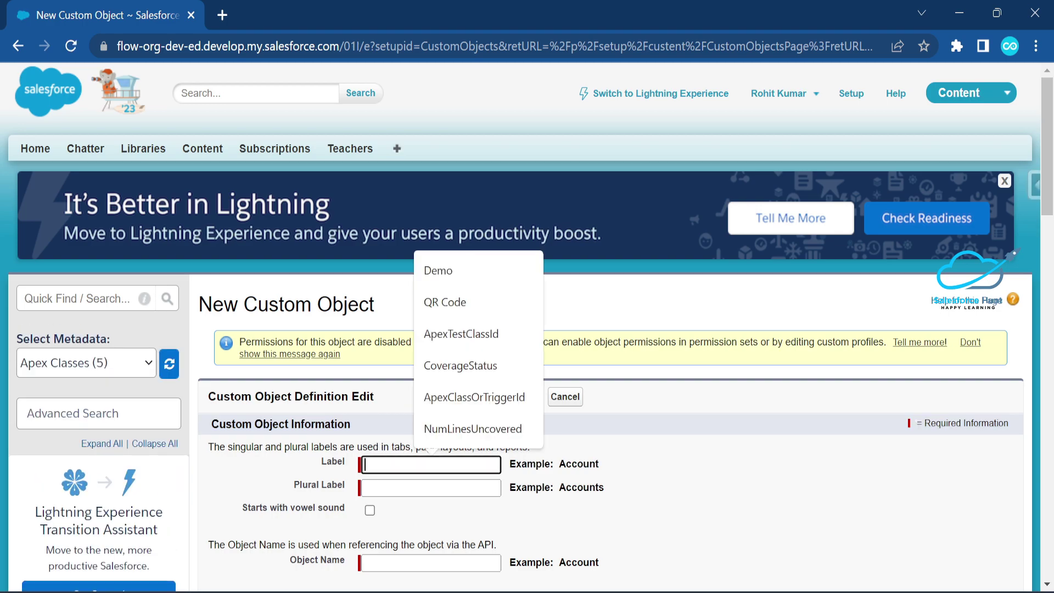
type("Student")
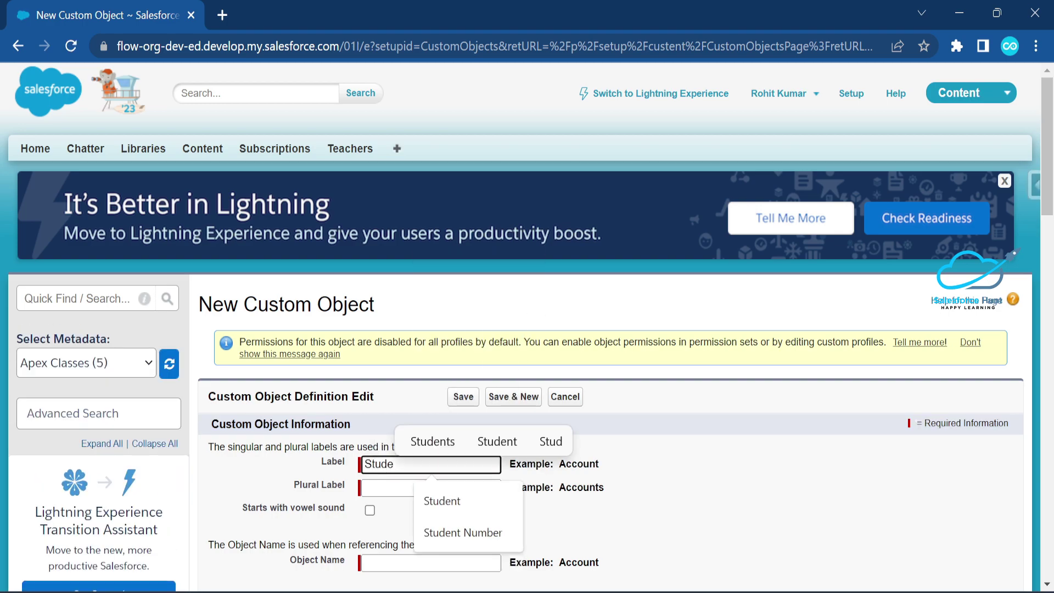
left_click(454, 512)
- Set the plural label to 'Students' and scroll down to the Save buttons
key("Tab")
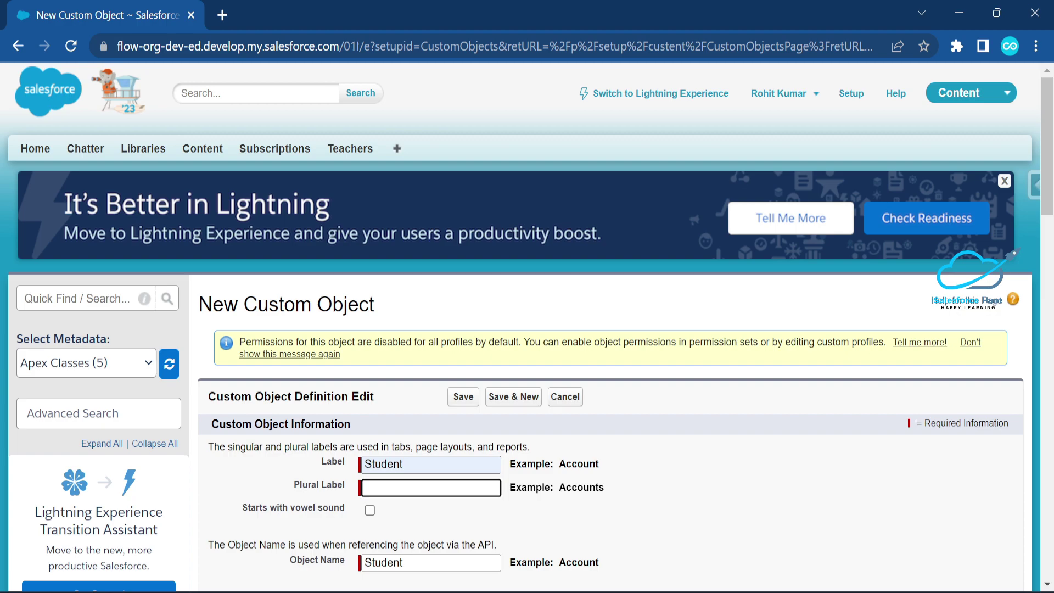
type("Students")
left_click(460, 524)
scroll(579, 423, "down", 3)
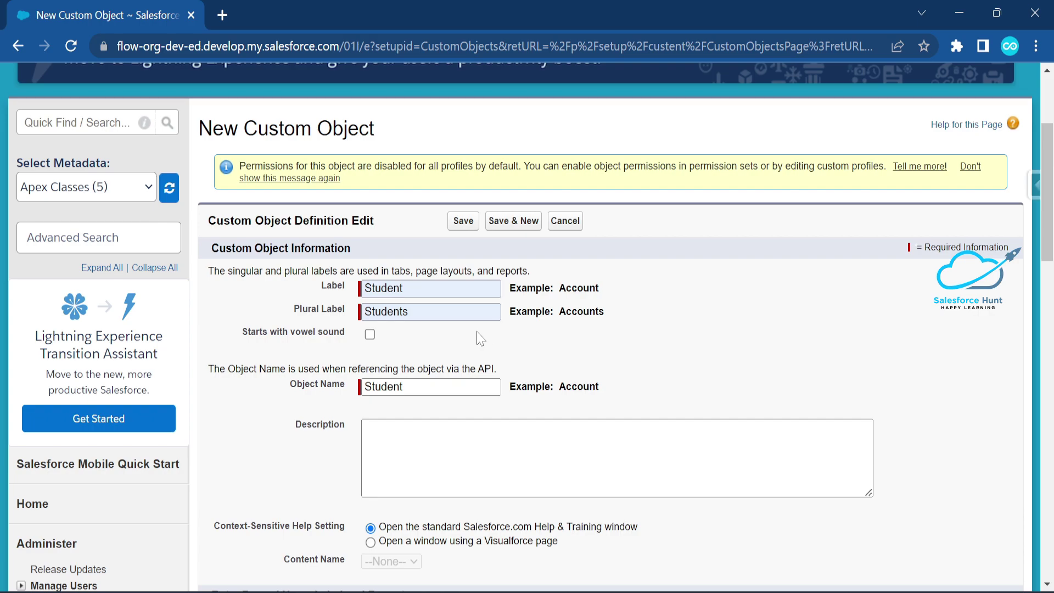
scroll(471, 447, "down", 5)
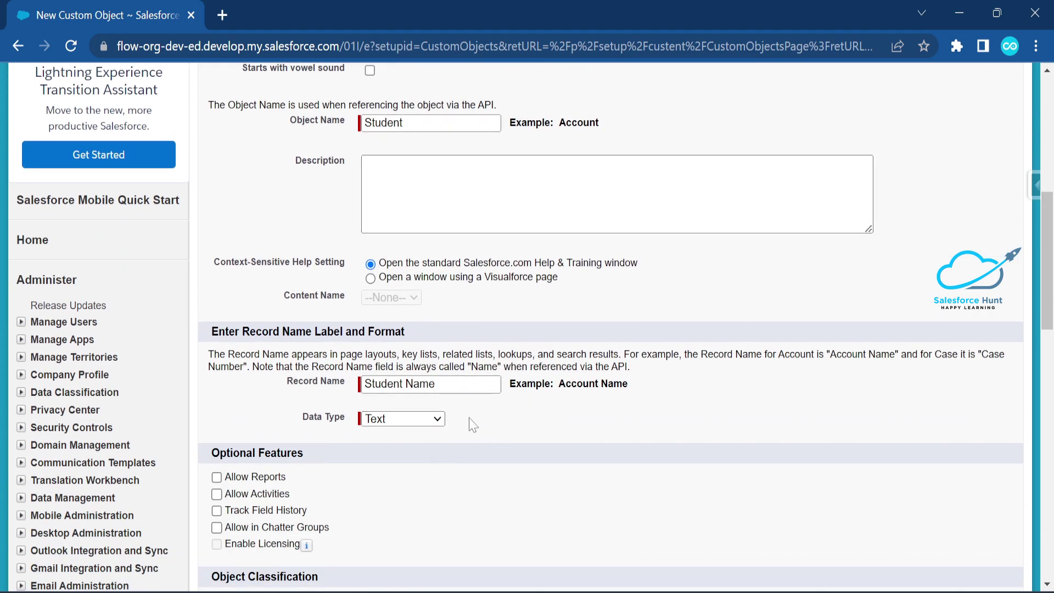
scroll(440, 324, "down", 10)
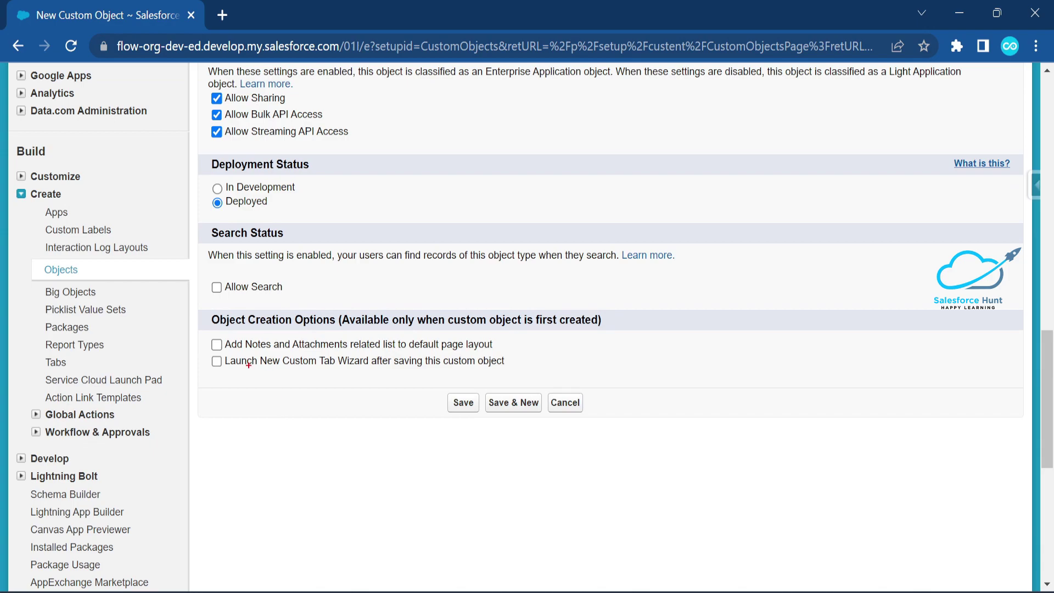
mouse_move(206, 350)
left_mouse_down()
mouse_move(277, 381)
mouse_move(541, 376)
left_mouse_up()
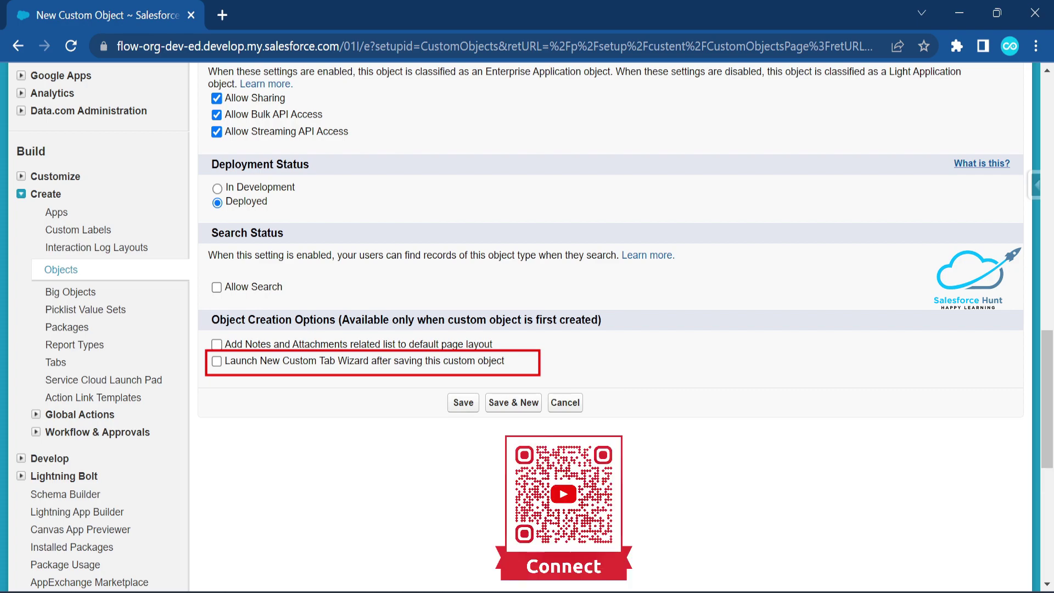
- Save the Student custom object, leaving the new tab wizard option unchecked
key("Escape")
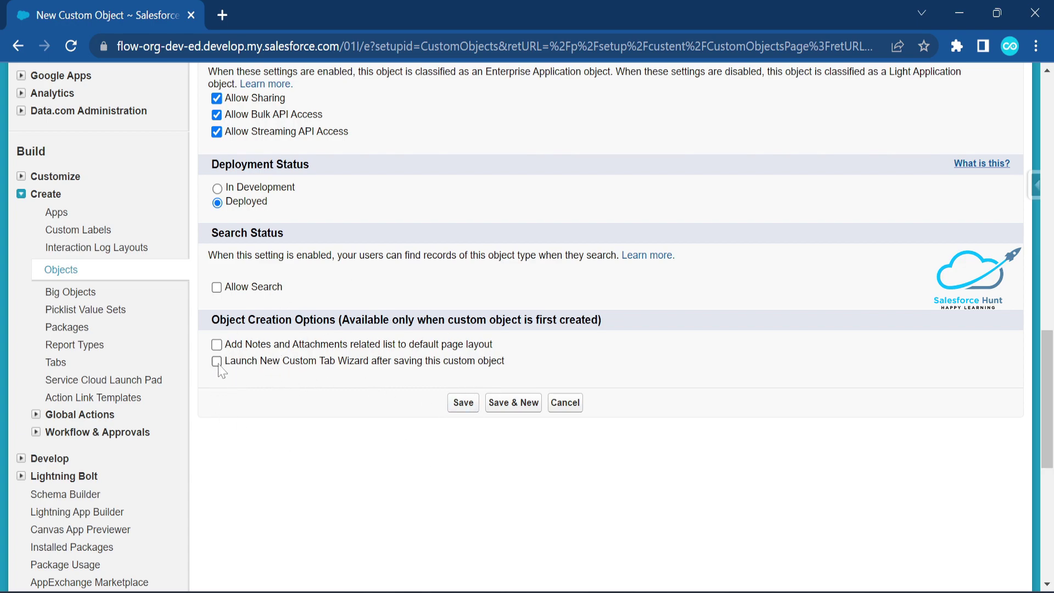
left_click(464, 404)
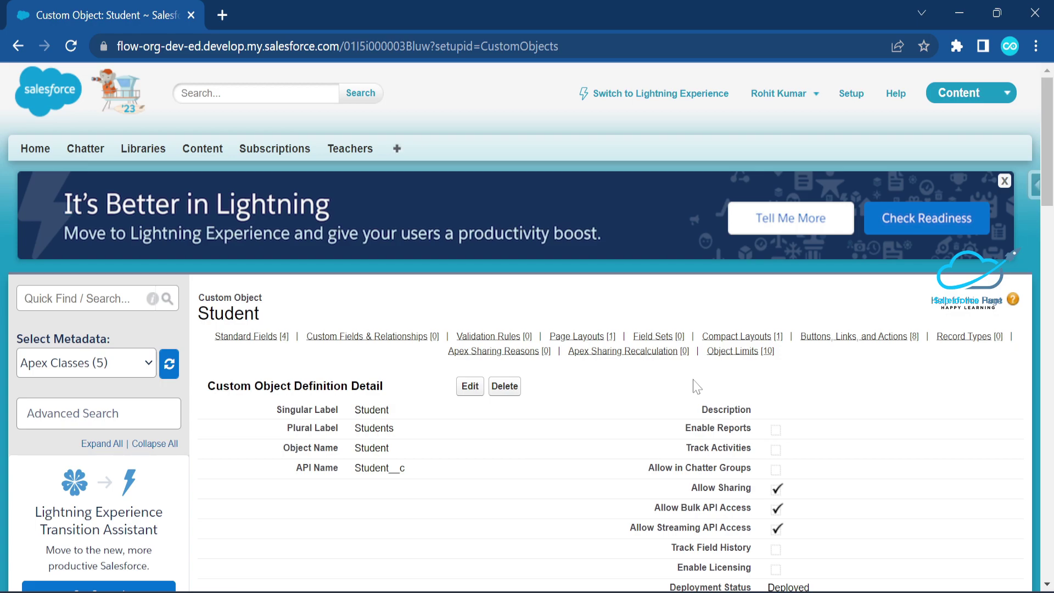
- Filter the setup menu with 'tab' and go to Create > Tabs
left_click(104, 300)
type("tab")
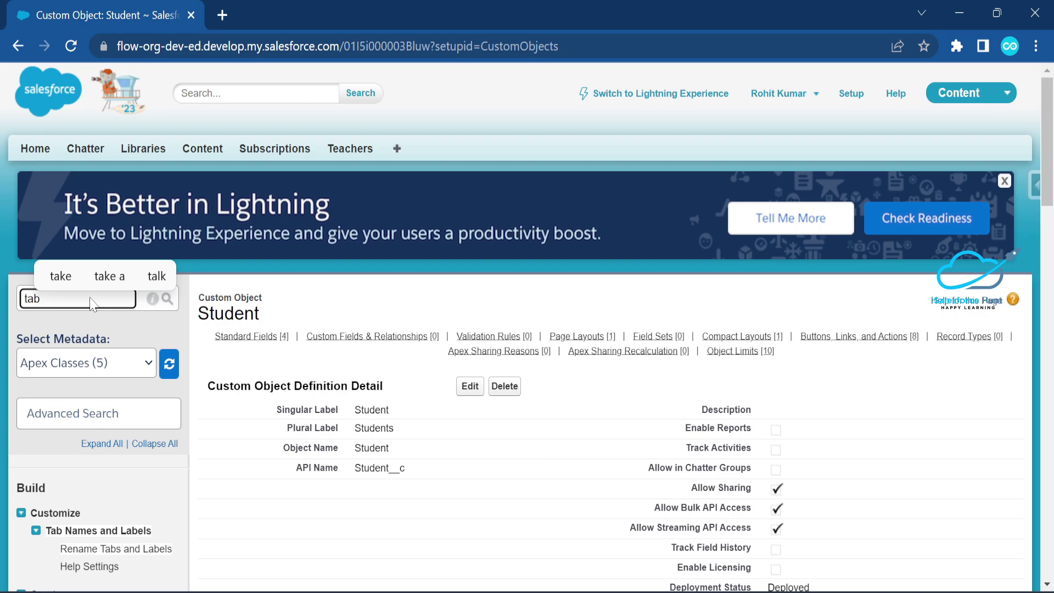
scroll(91, 304, "down", 5)
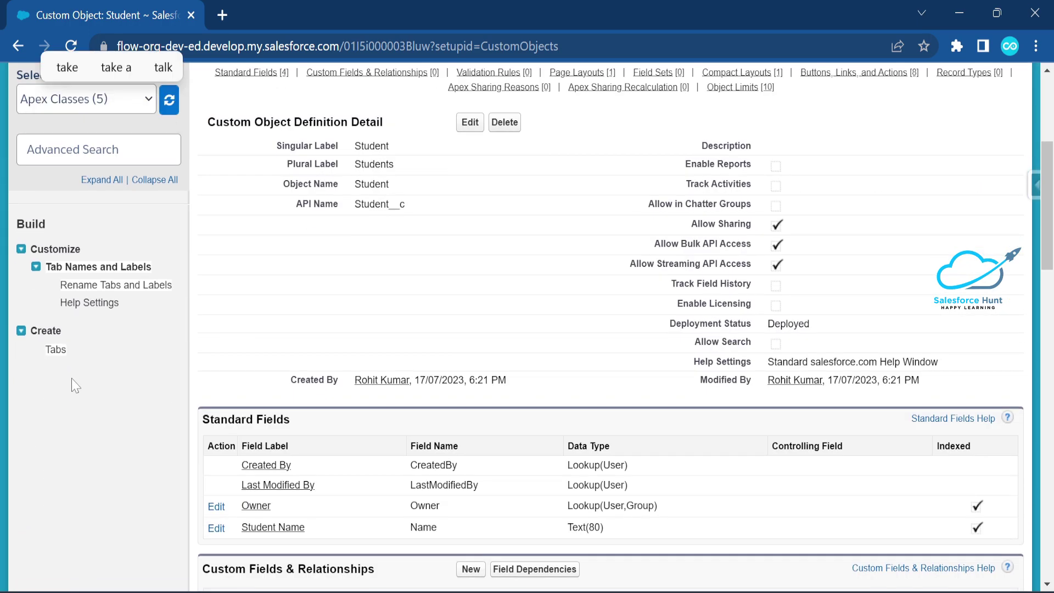
left_click(55, 349)
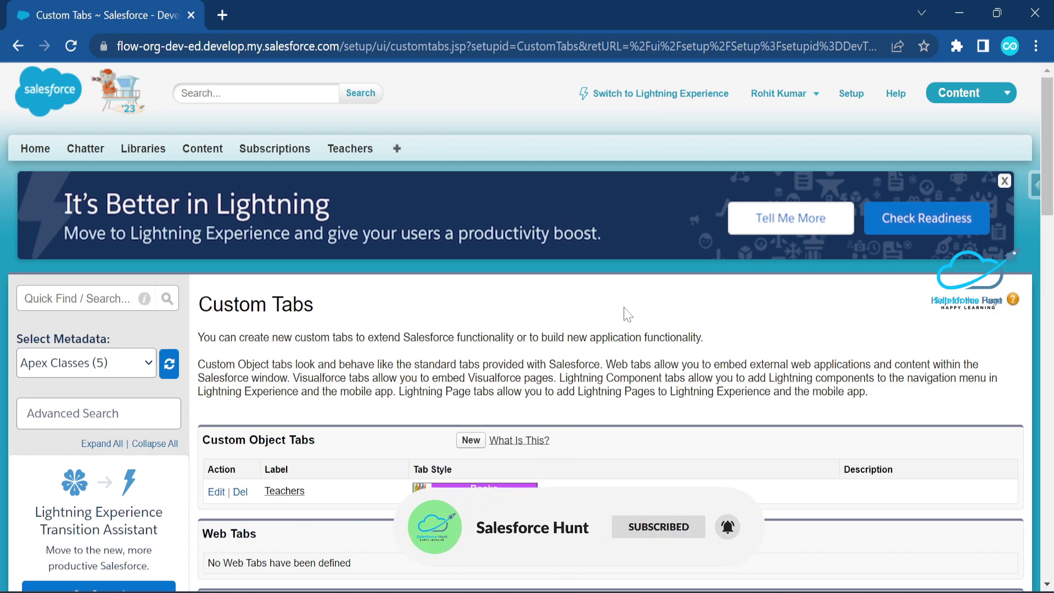
- Start a new custom object tab with Student as its object
left_click_drag(189, 445, 305, 439)
left_click(338, 448)
left_click(471, 442)
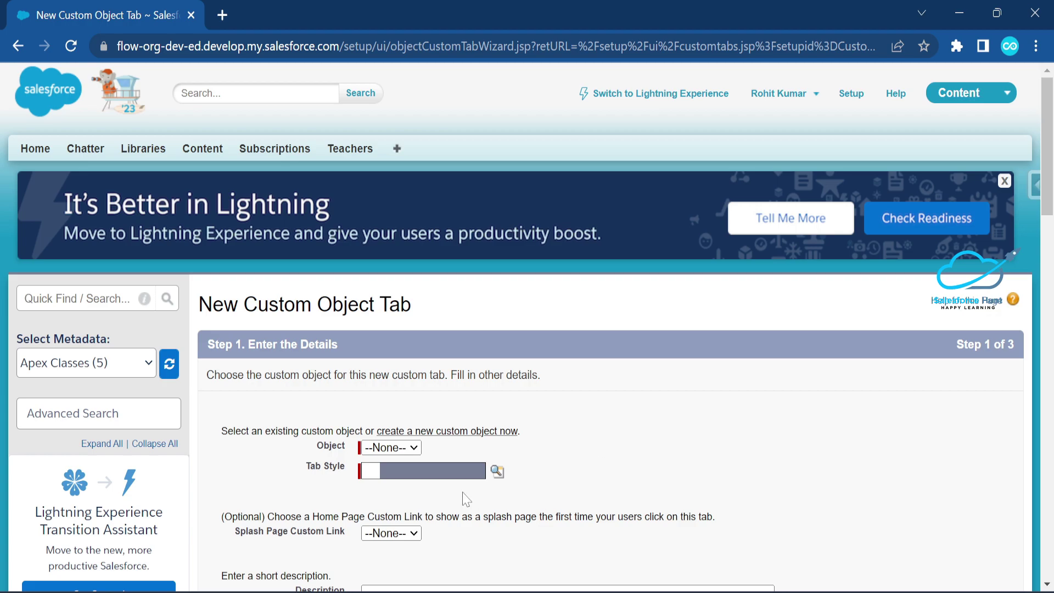
left_click(396, 449)
left_click(390, 480)
- Bring up the Tab Style Selector and browse the available styles
left_click_drag(304, 466, 347, 474)
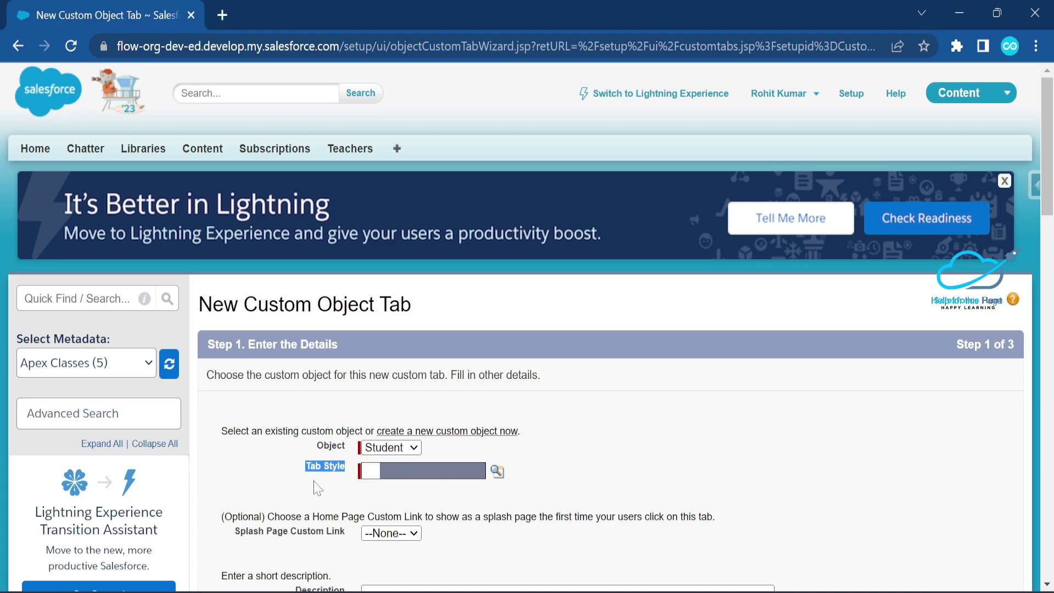
left_click(497, 471)
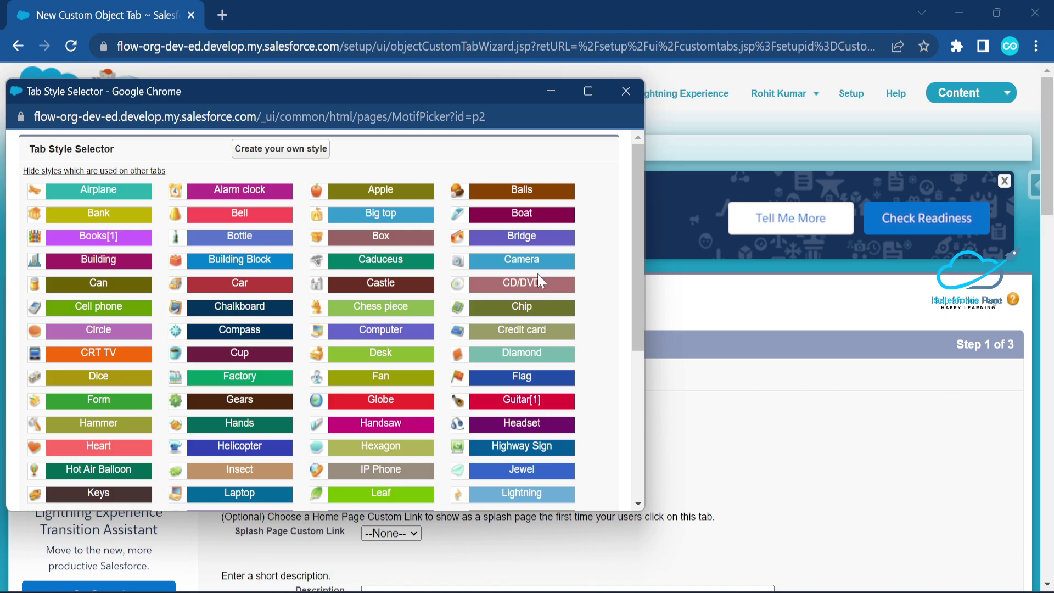
scroll(428, 329, "down", 5)
scroll(228, 372, "up", 5)
left_click(588, 91)
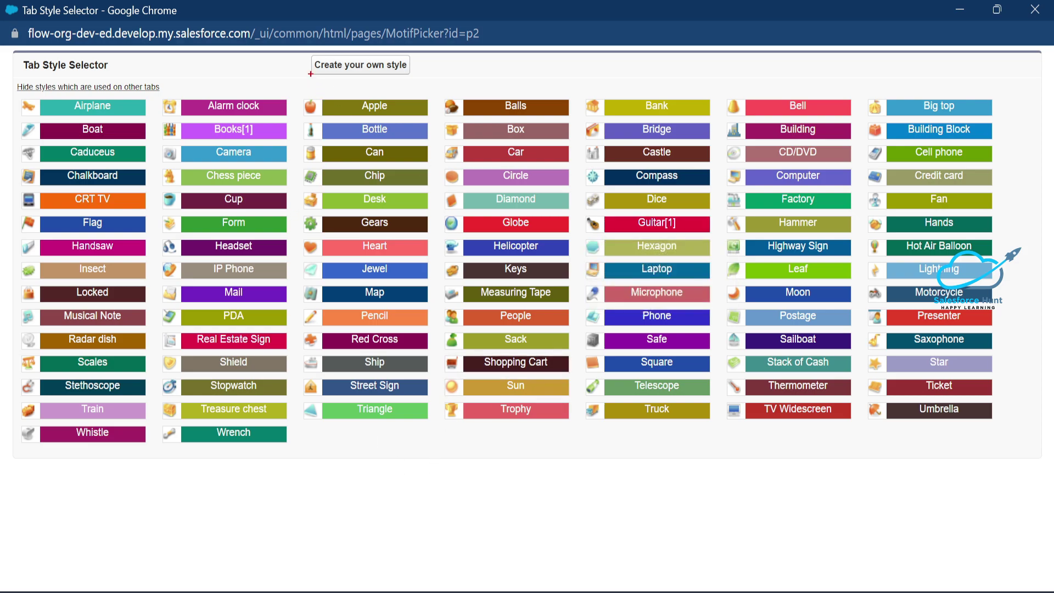
mouse_move(306, 45)
left_mouse_down()
mouse_move(316, 81)
mouse_move(412, 85)
mouse_move(527, 46)
left_mouse_up()
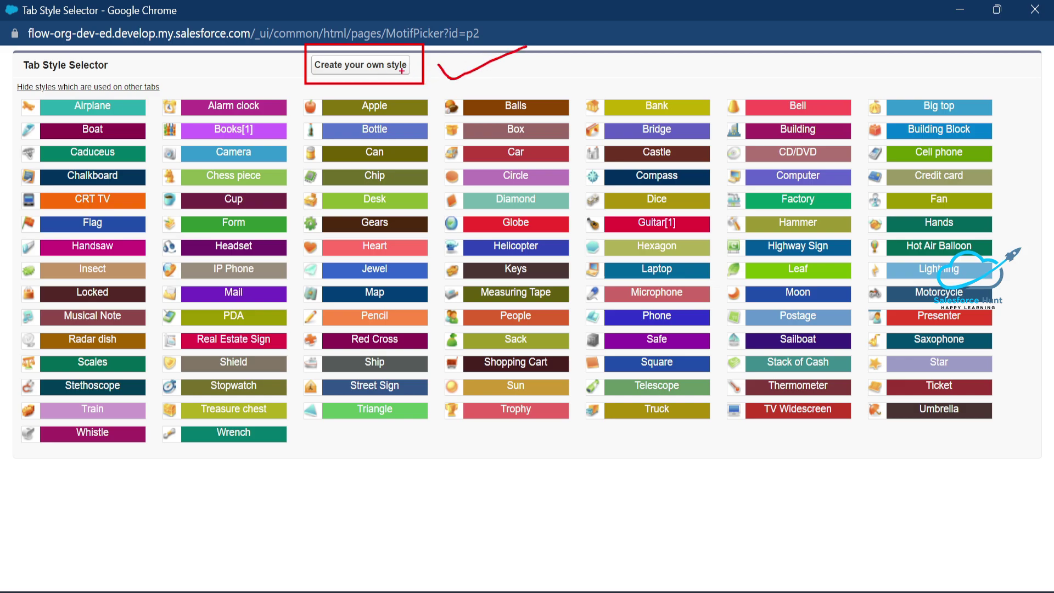
left_click_drag(444, 56, 525, 50)
left_click_drag(177, 87, 279, 61)
mouse_move(248, 219)
left_mouse_down()
mouse_move(380, 202)
mouse_move(415, 181)
left_mouse_up()
mouse_move(616, 203)
left_mouse_down()
mouse_move(651, 248)
mouse_move(854, 152)
left_mouse_up()
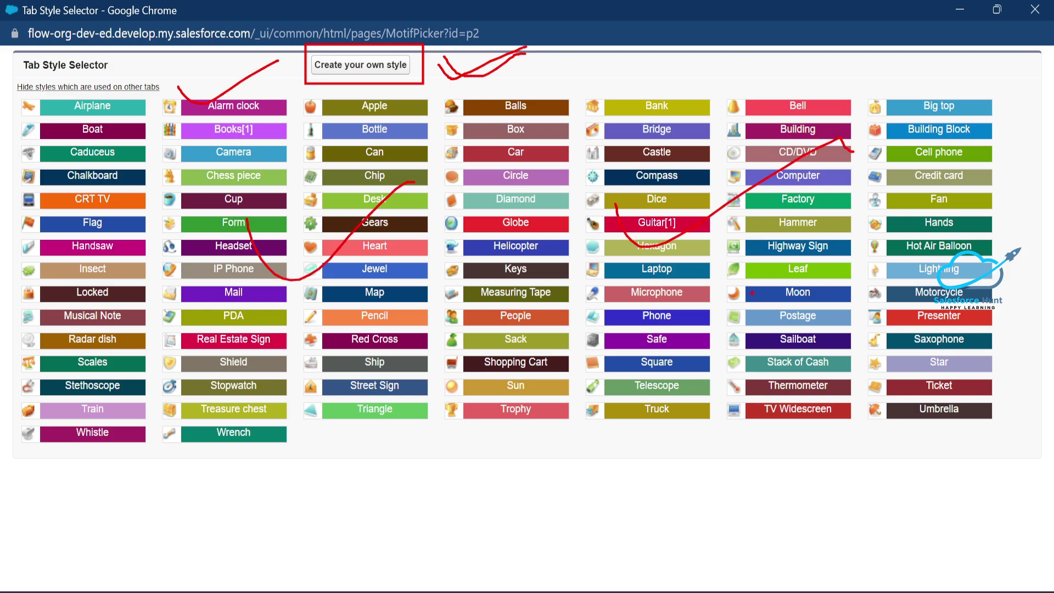
left_click_drag(688, 389, 795, 298)
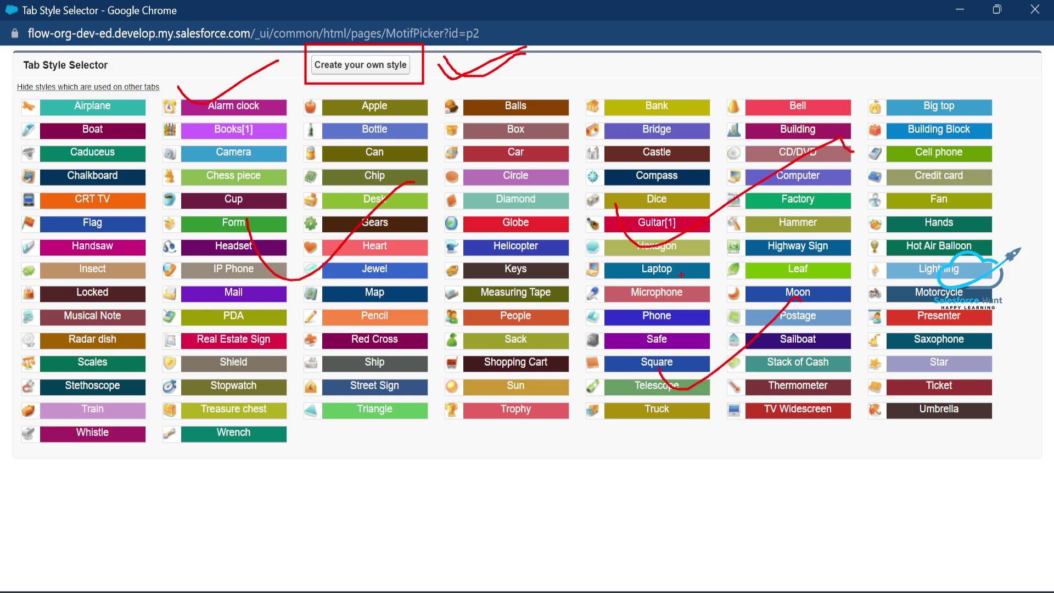
left_click_drag(438, 65, 542, 48)
key("Escape")
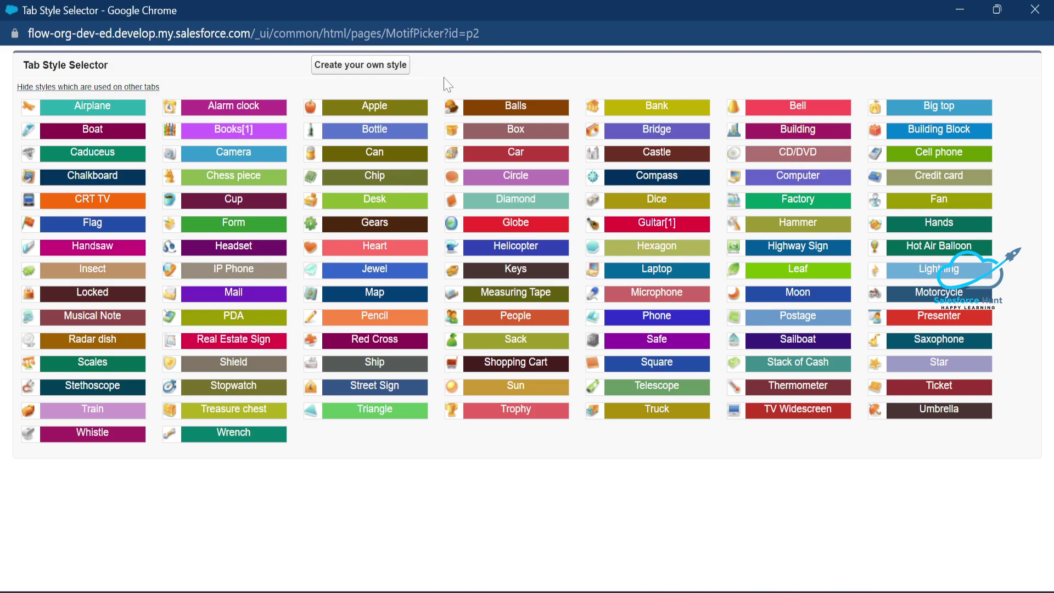
- Create a custom tab style and pick red in the Tab Color Selector
left_click(354, 65)
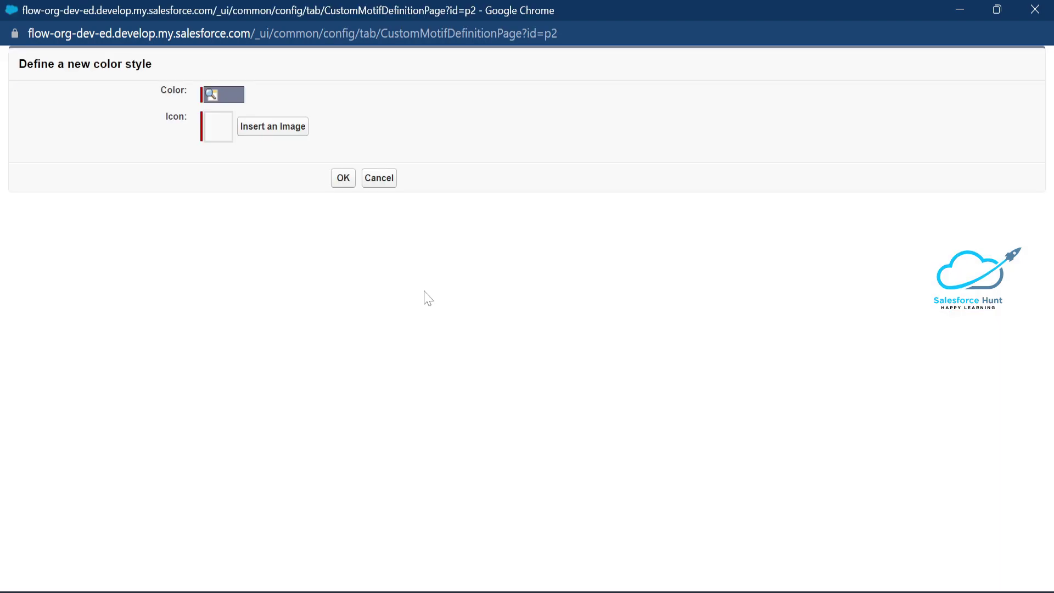
left_click(212, 96)
left_click_drag(137, 109, 678, 36)
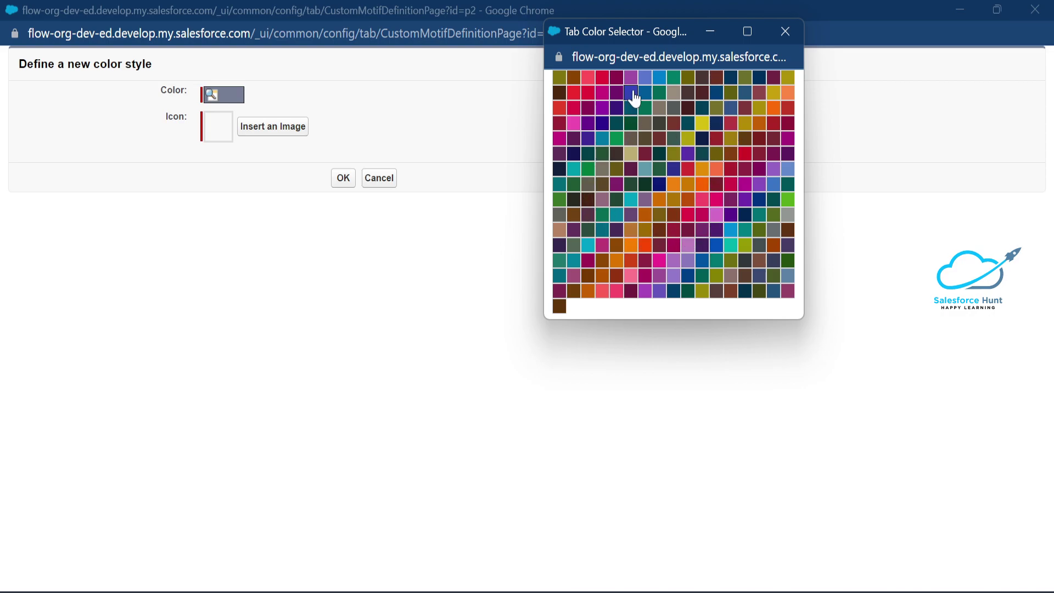
left_click_drag(675, 37, 658, 108)
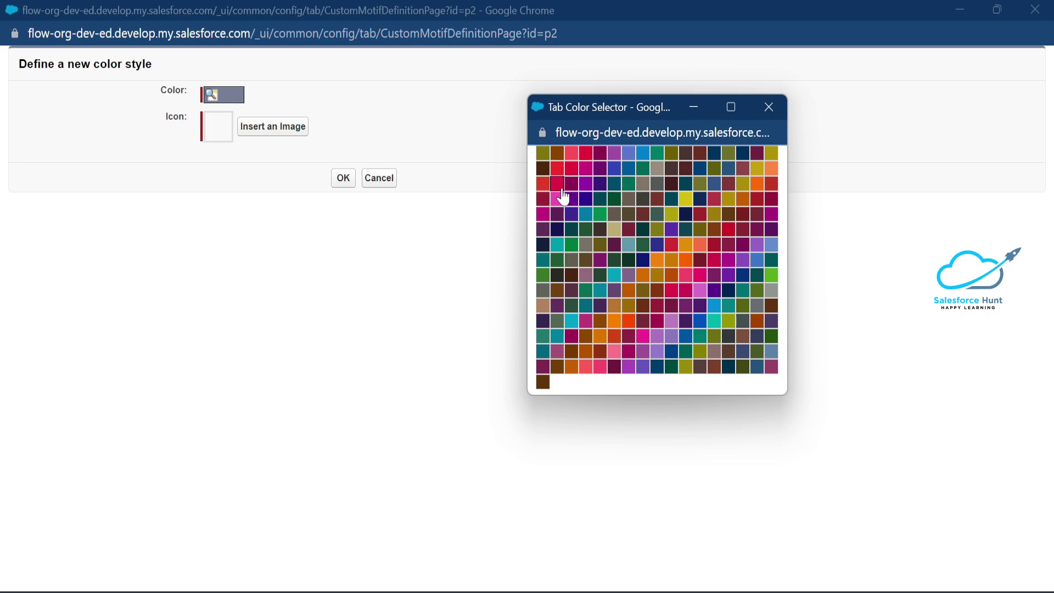
left_click(544, 185)
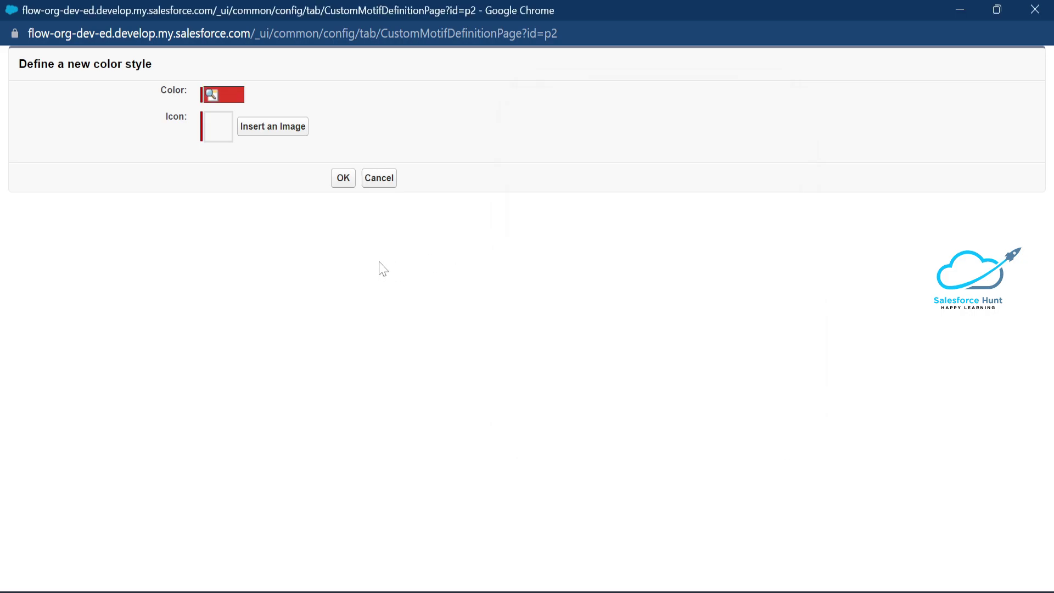
- Bring up the icon image picker and highlight its 20K file size limit
left_click(273, 132)
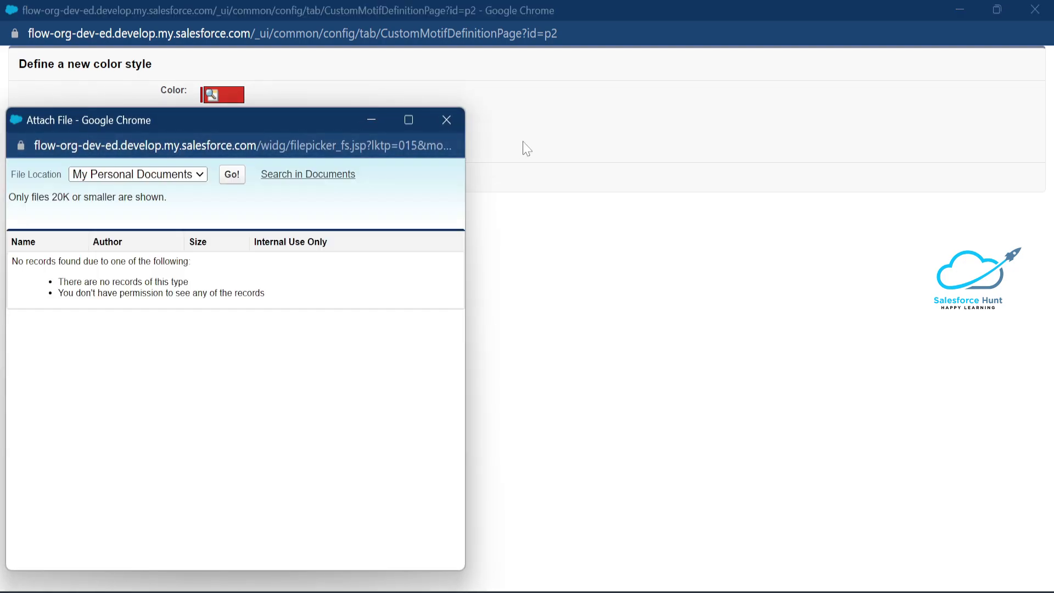
left_click_drag(278, 120, 645, 75)
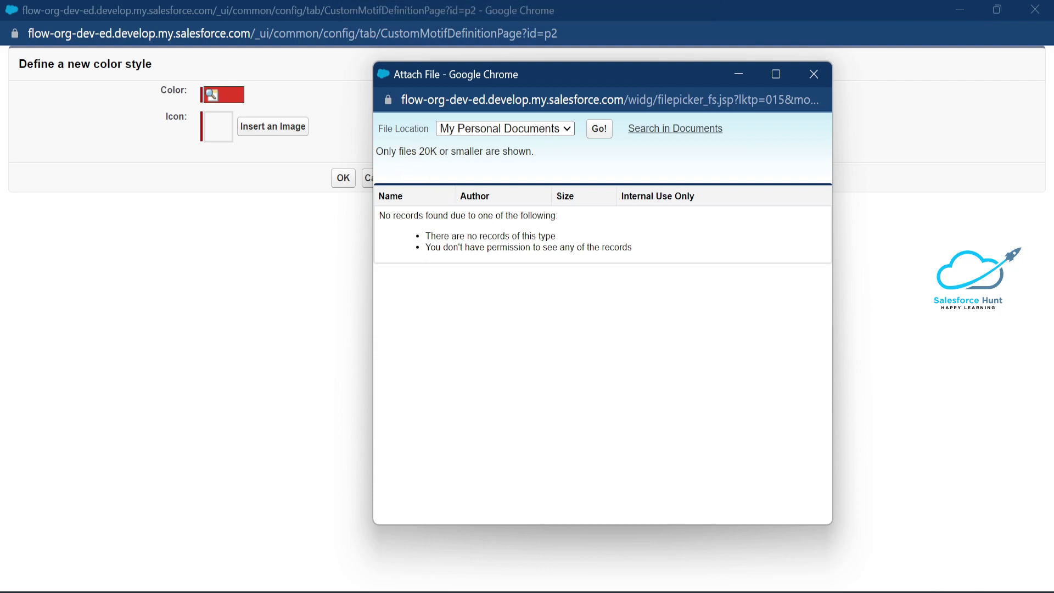
left_click_drag(537, 156, 383, 157)
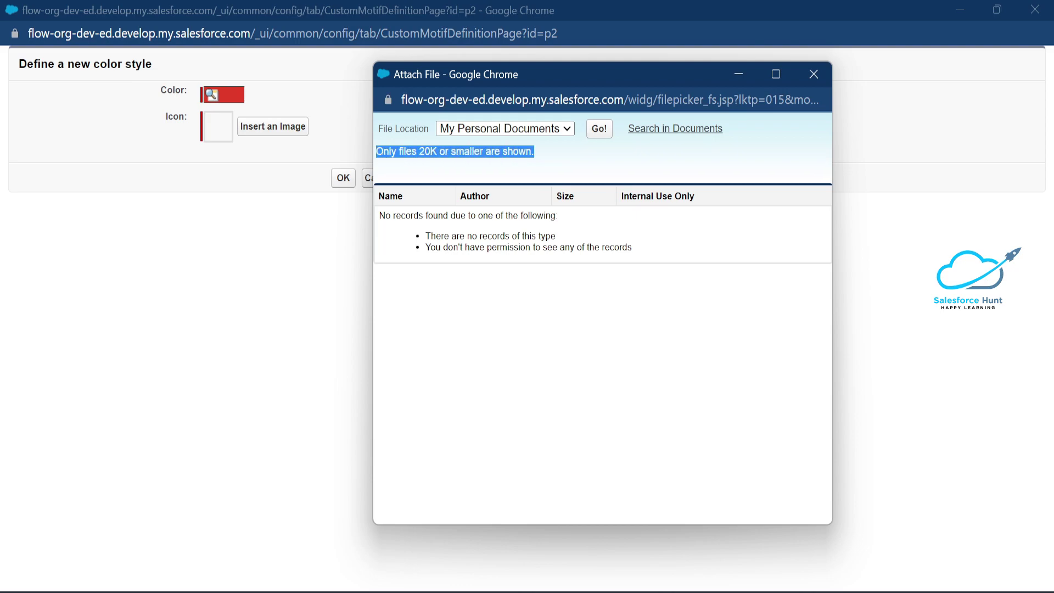
double_click(429, 151)
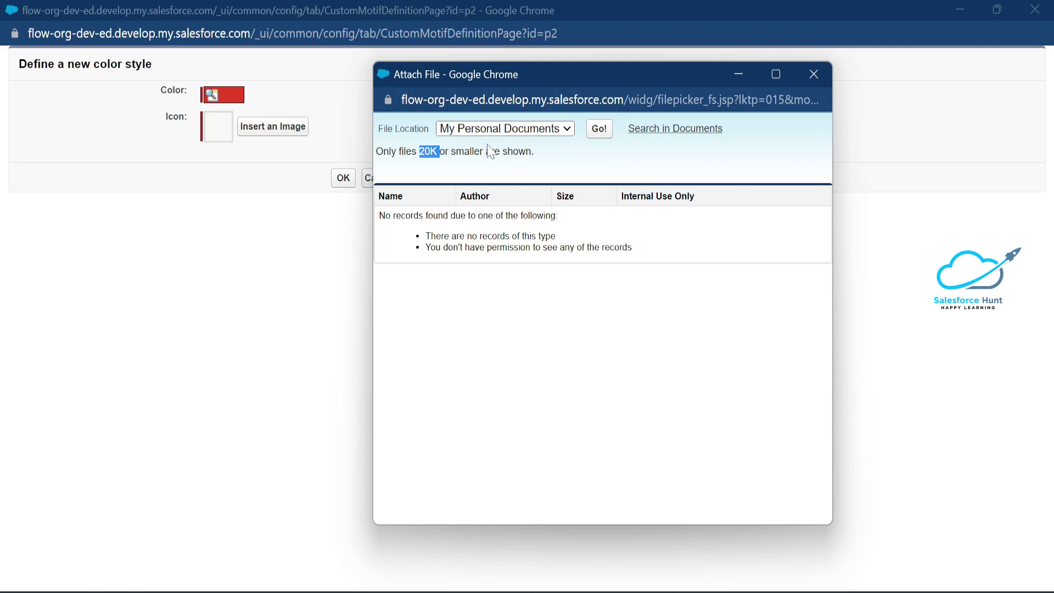
- Keep My Personal Documents, close the empty picker, and minimize the style window
left_click(544, 132)
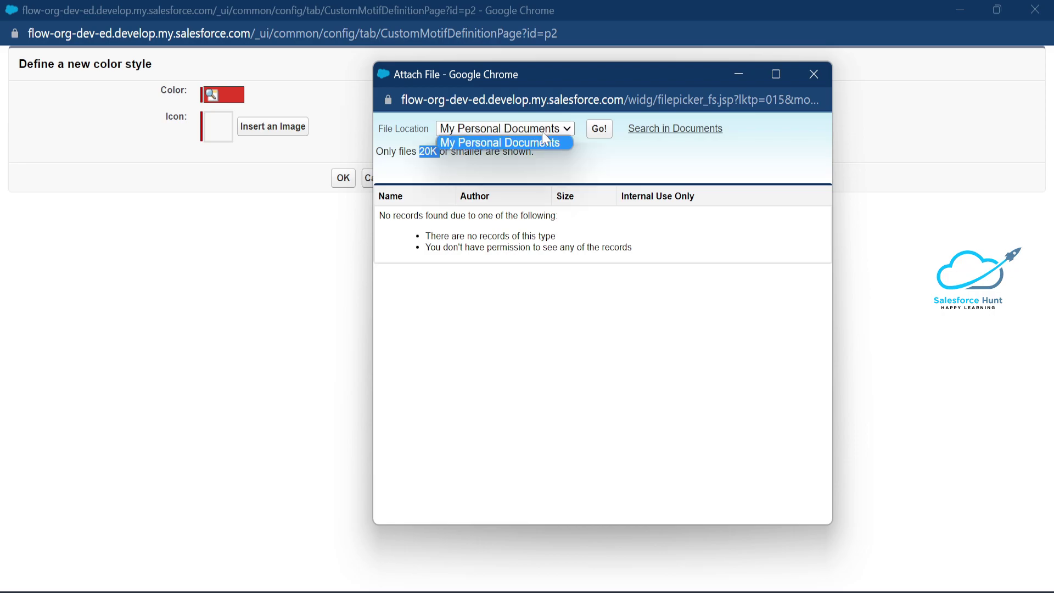
left_click(508, 140)
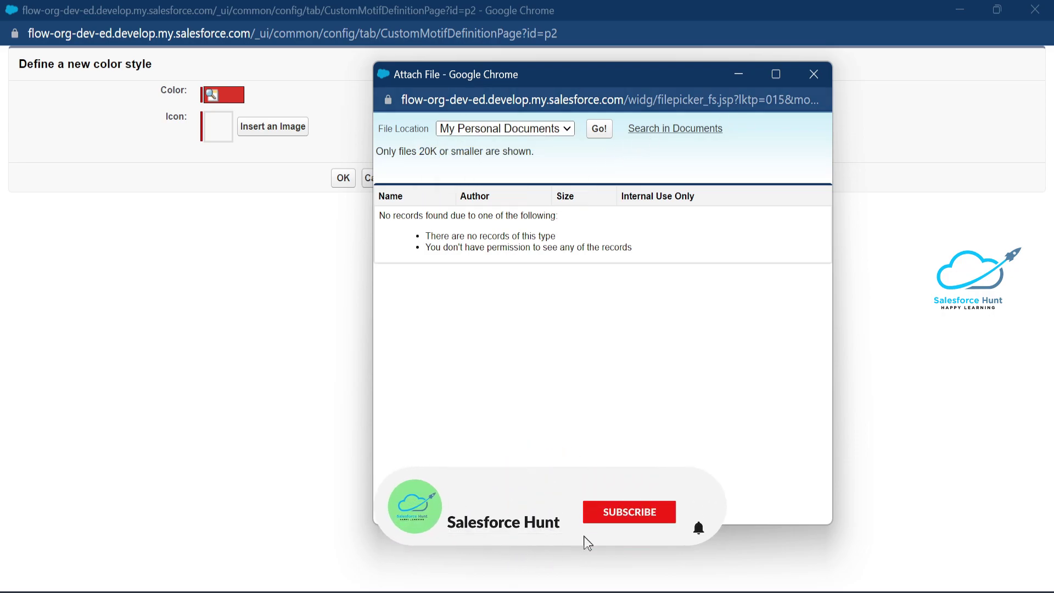
left_click(814, 74)
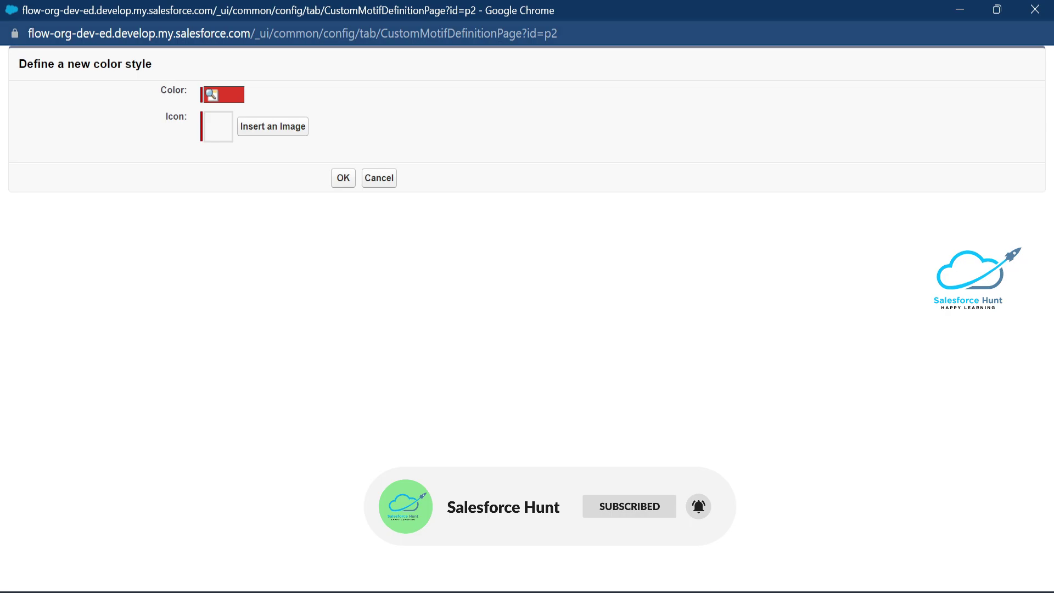
left_click(960, 10)
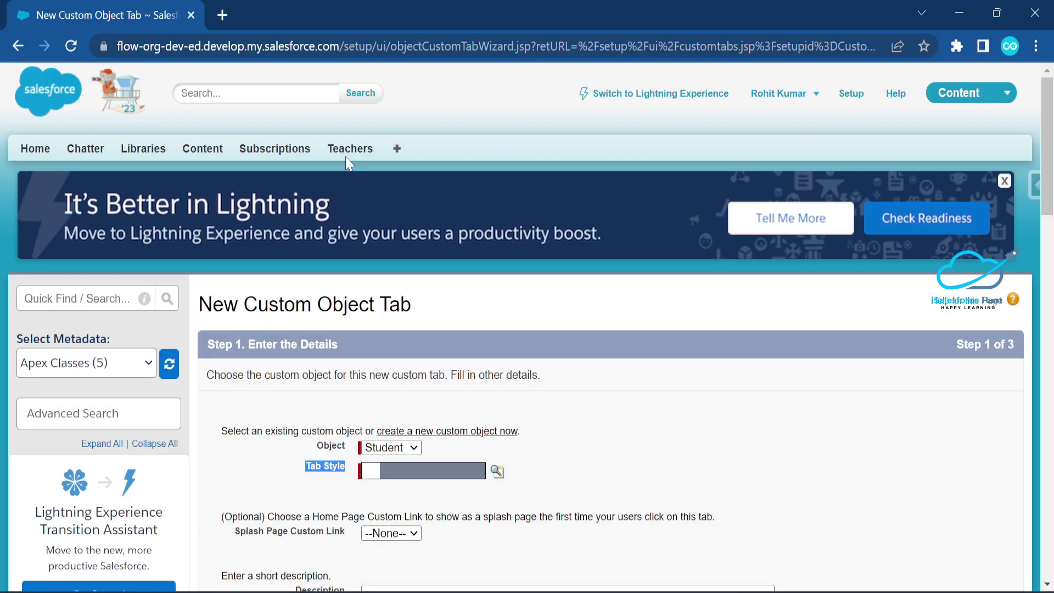
- Locate Documents on the All Tabs page with a Ctrl+F search and go to it
left_click(397, 149)
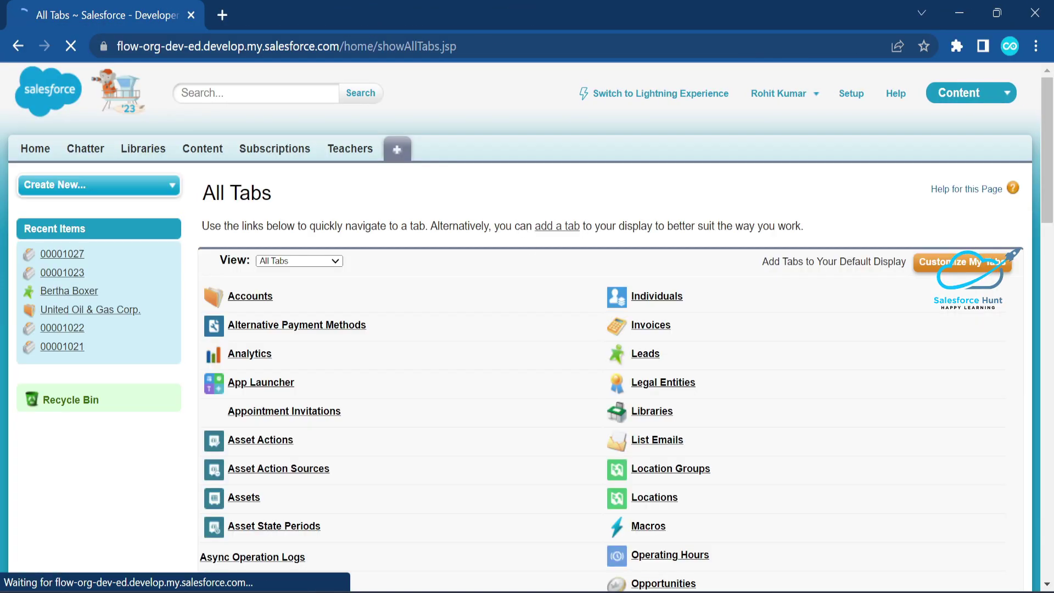
key("ctrl+f")
type("doc")
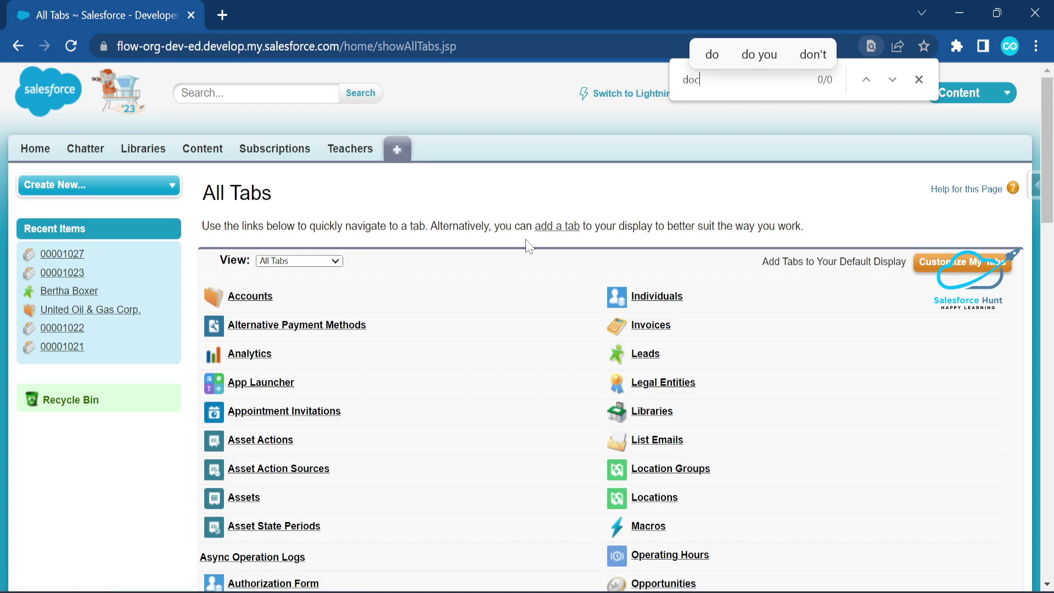
scroll(529, 246, "down", 10)
type("uem")
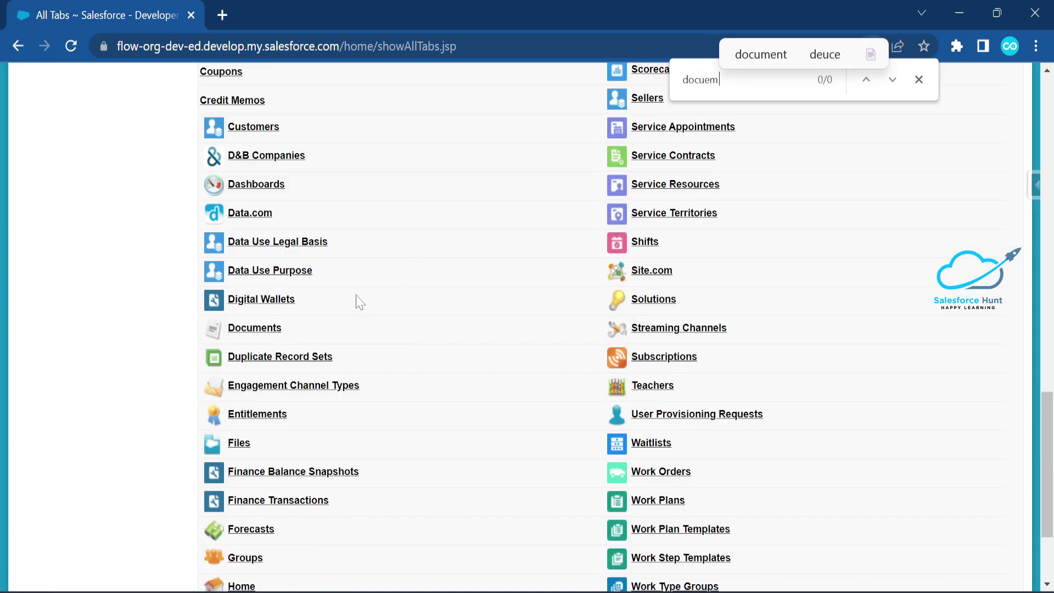
key("BackSpace")
key("BackSpace")
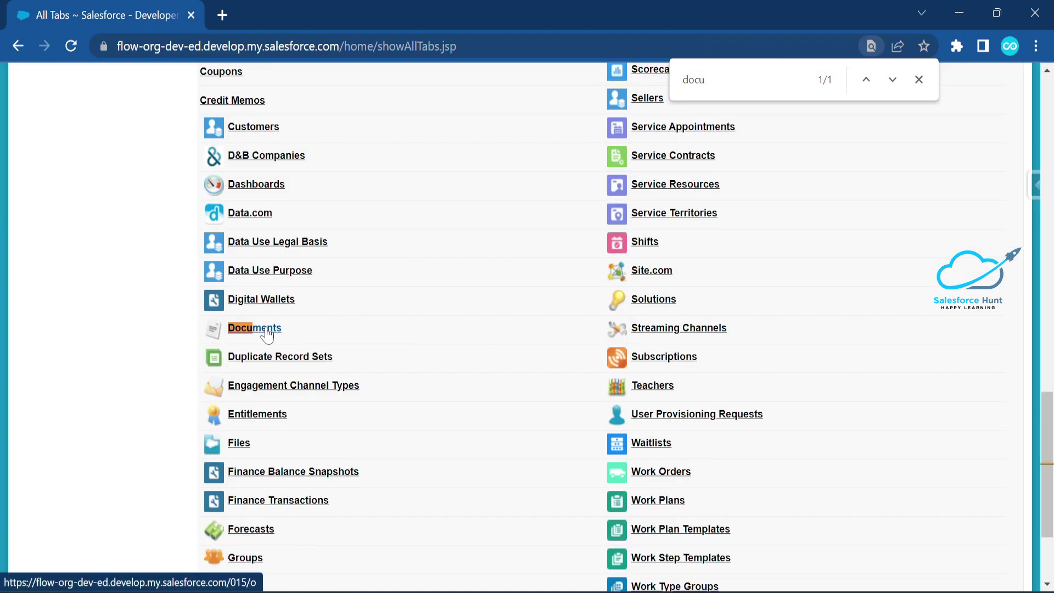
left_click(268, 329)
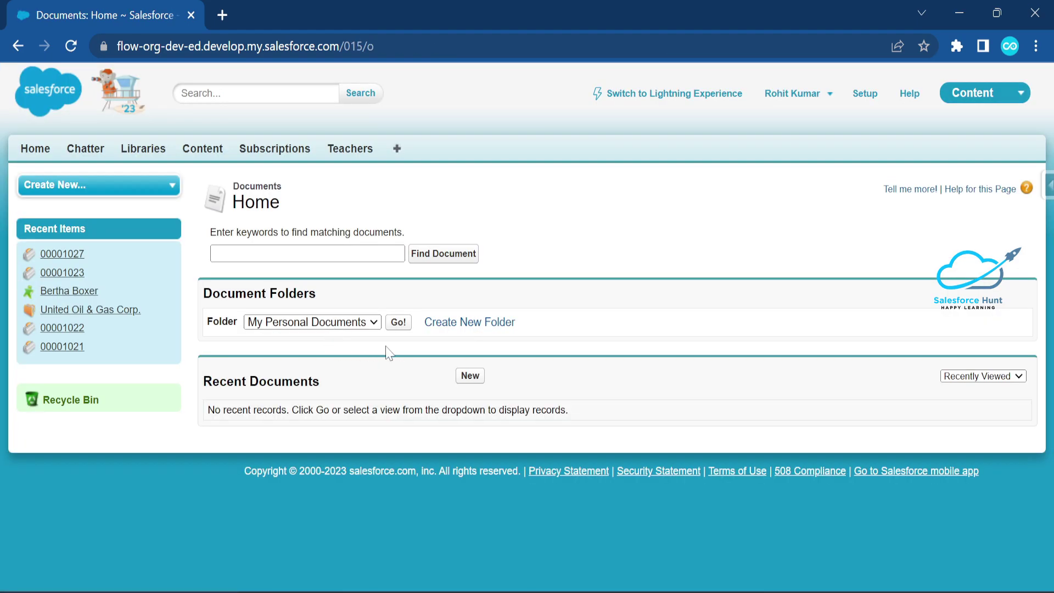
- Start a new document named 'Custom Icon For Tab', marked as an externally available image
left_click(470, 375)
key("Down")
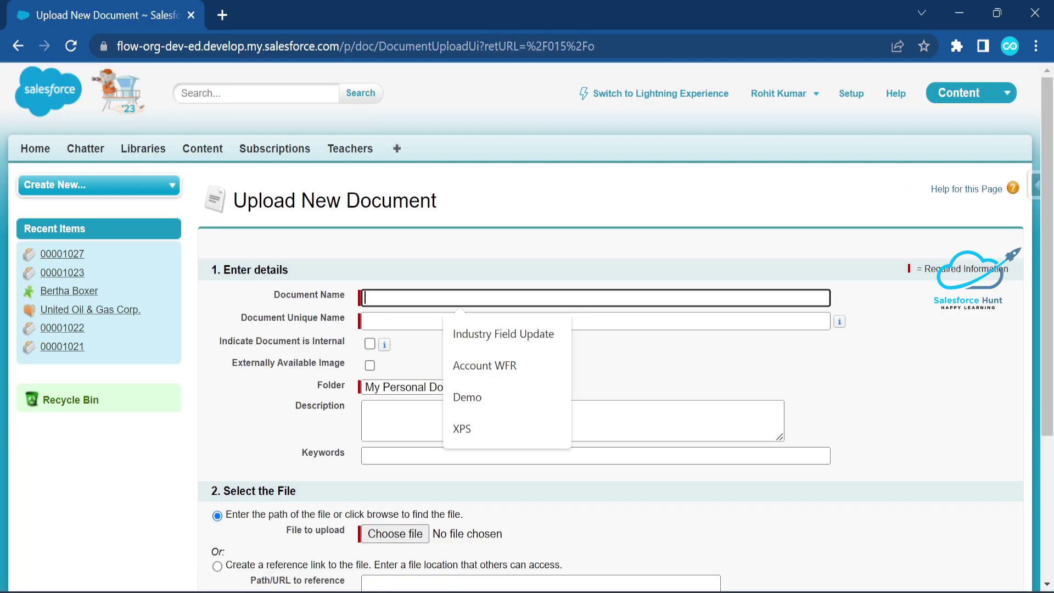
type("Custom ")
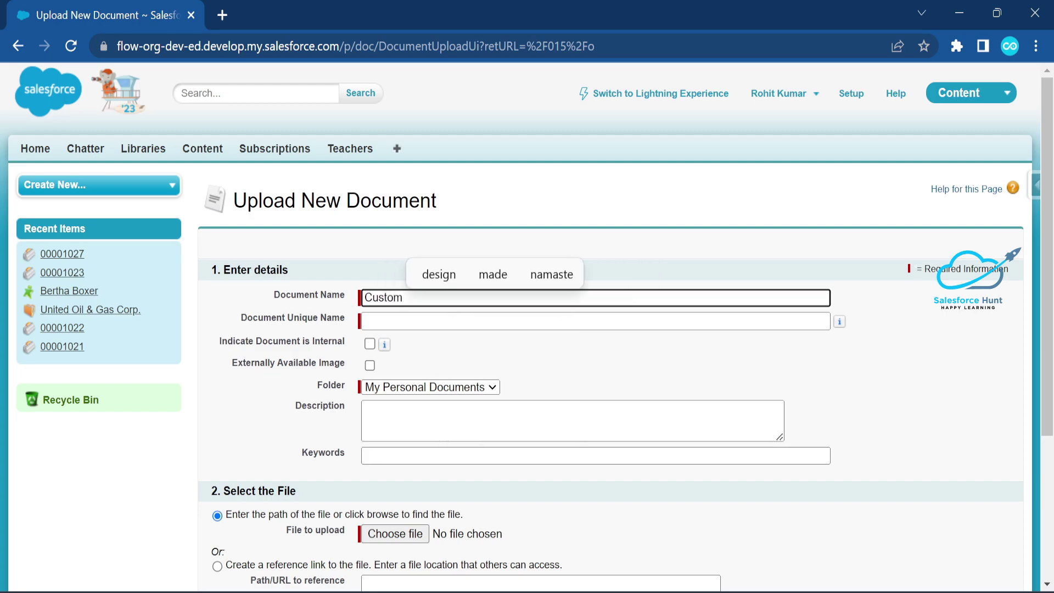
type("Icon F")
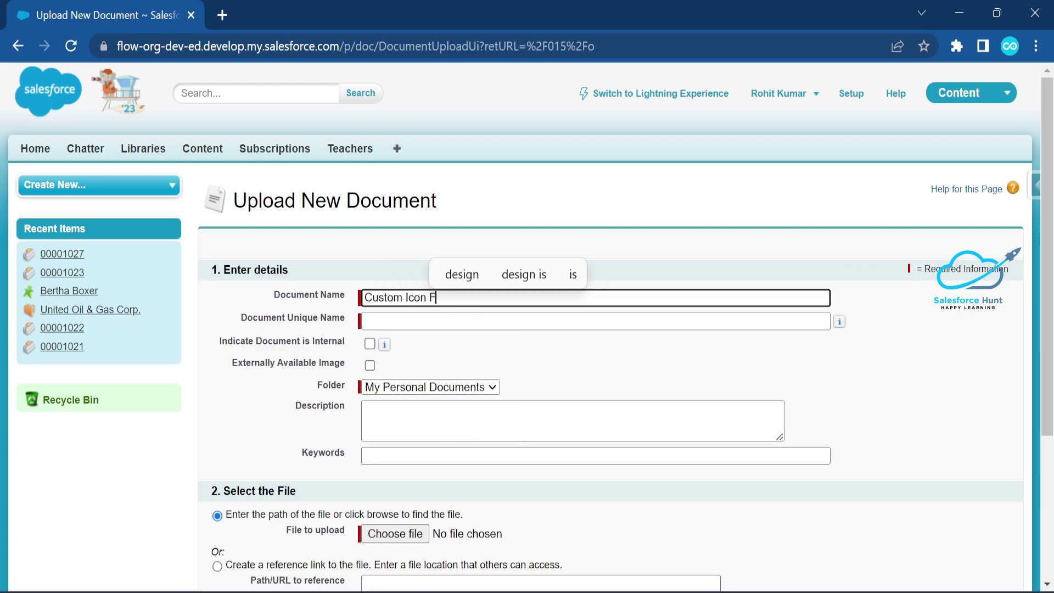
type("or Tab")
key("Tab")
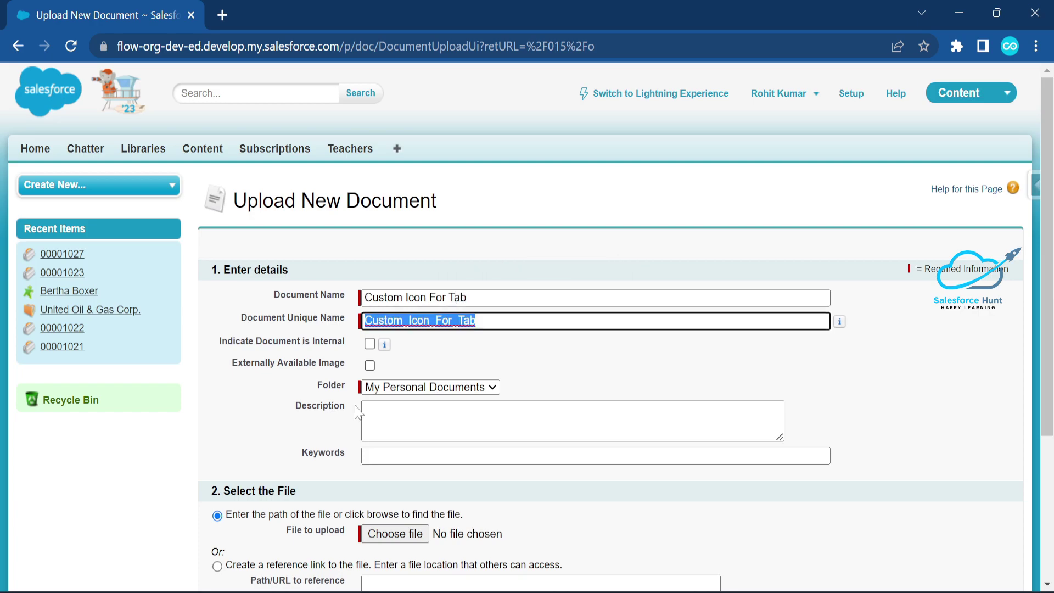
left_click(371, 366)
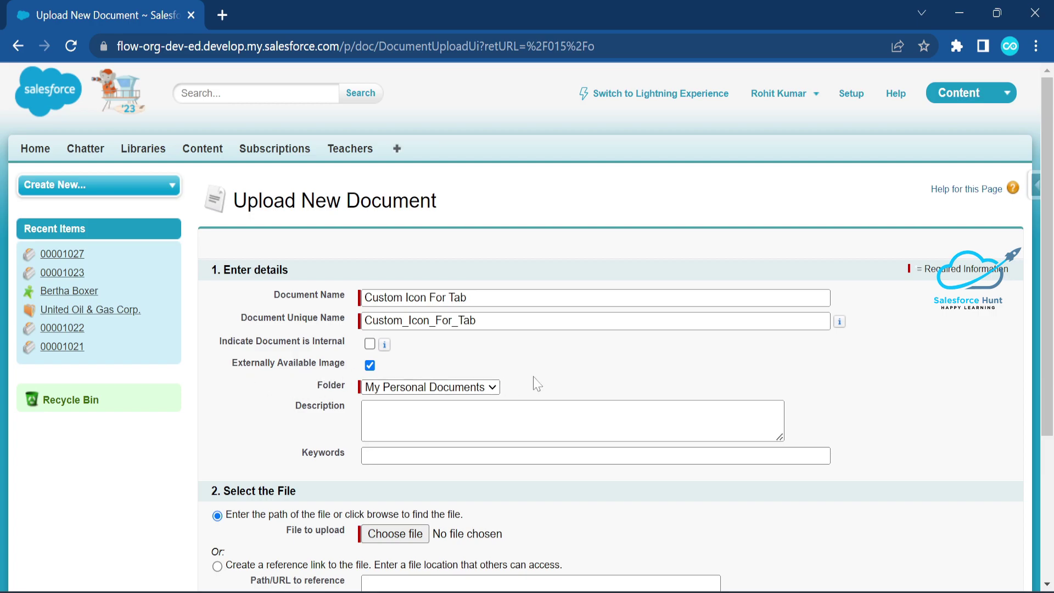
- Attach Penguin.png and save the document
scroll(534, 381, "down", 2)
left_click(397, 445)
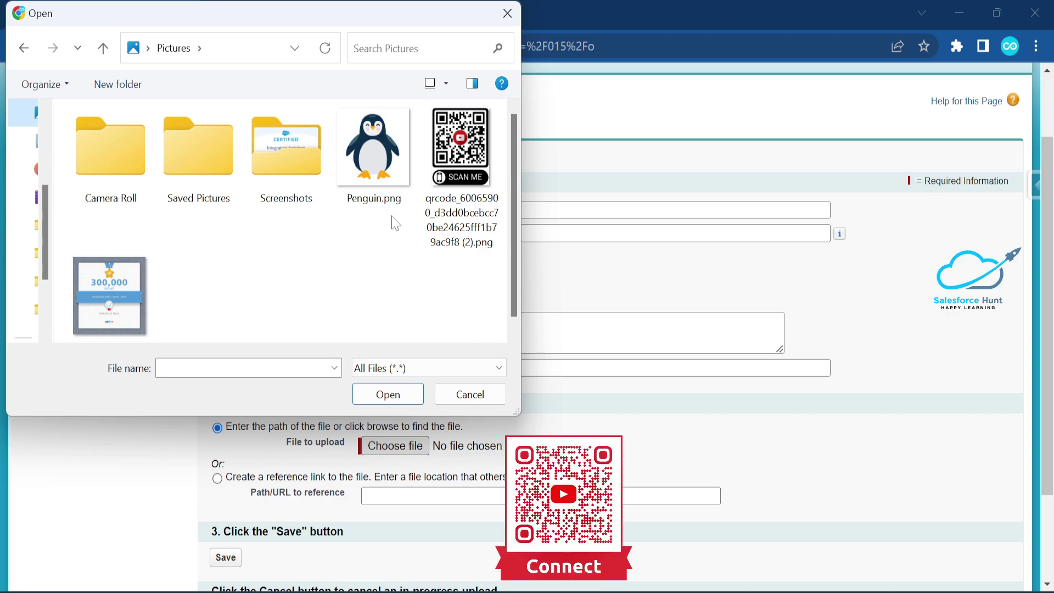
double_click(383, 162)
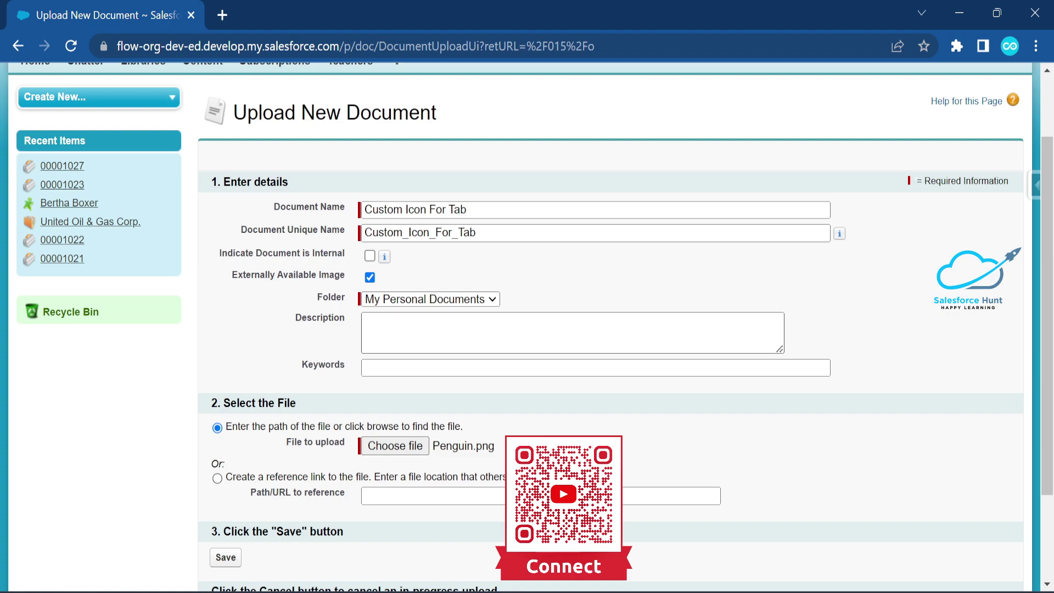
scroll(391, 419, "down", 2)
left_click(226, 437)
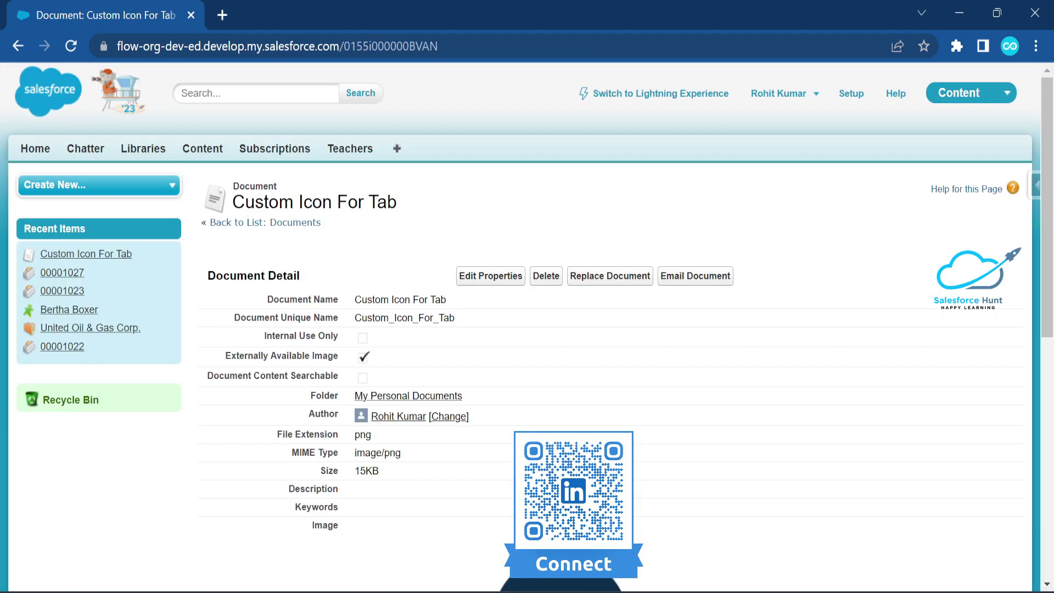
double_click(367, 471)
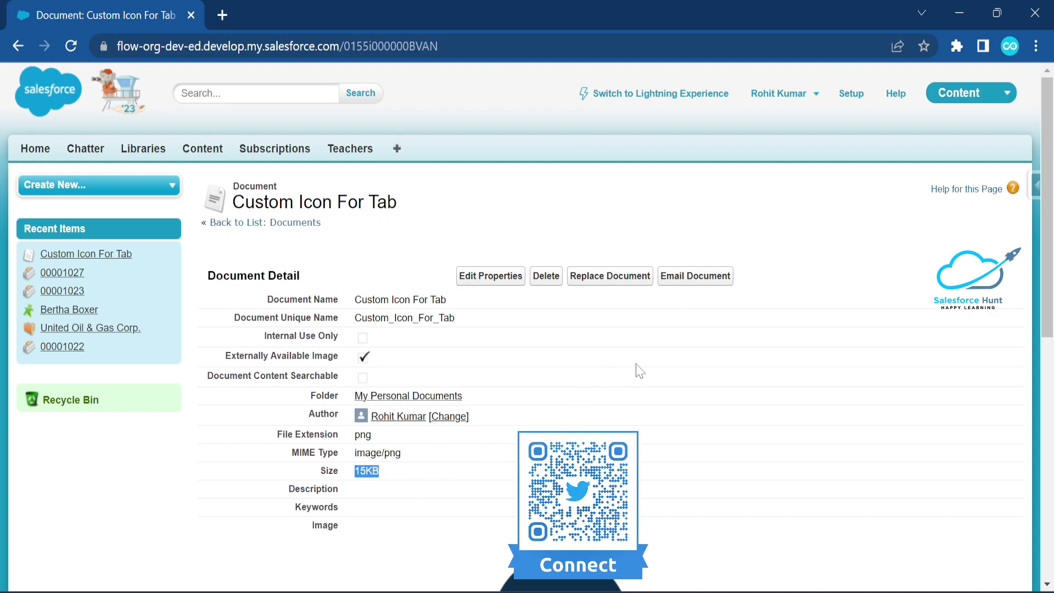
scroll(642, 367, "down", 6)
scroll(541, 318, "down", 2)
scroll(610, 330, "up", 1)
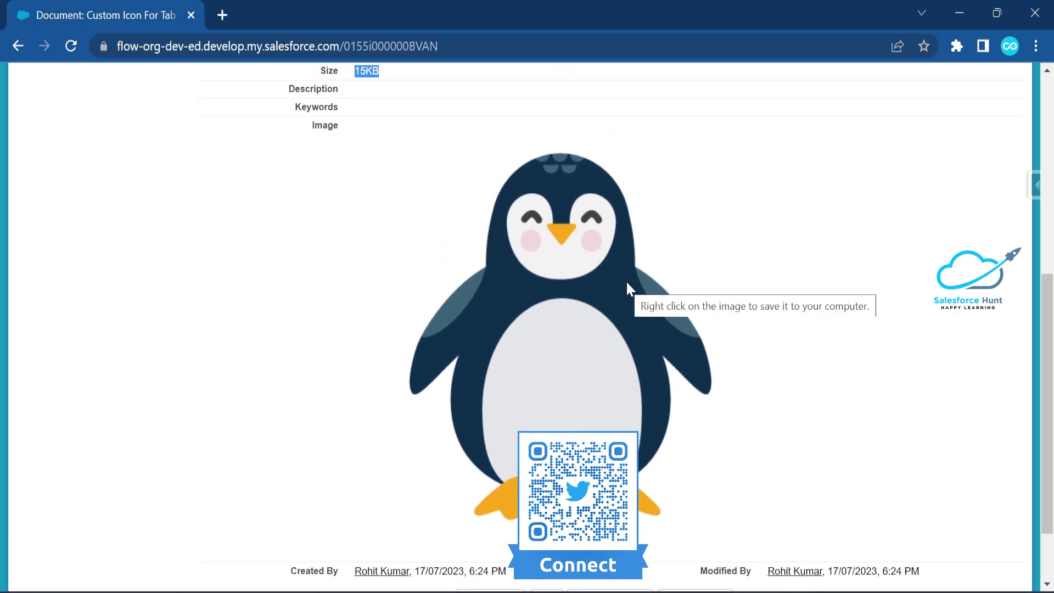
scroll(316, 190, "up", 8)
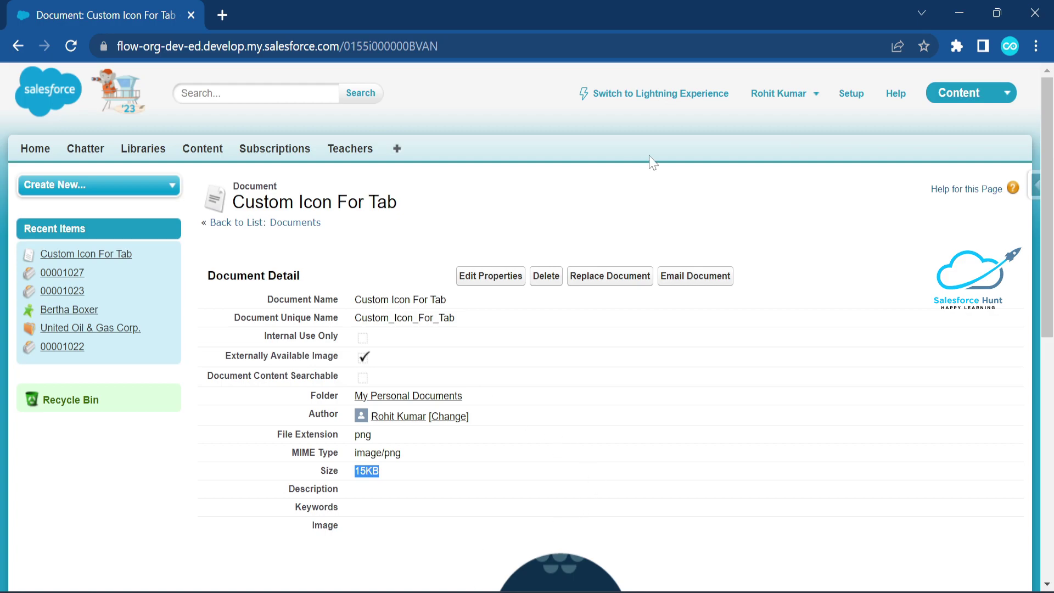
- From Setup, filter by 'tabs', go to Create > Tabs and start a new custom object tab
left_click(850, 94)
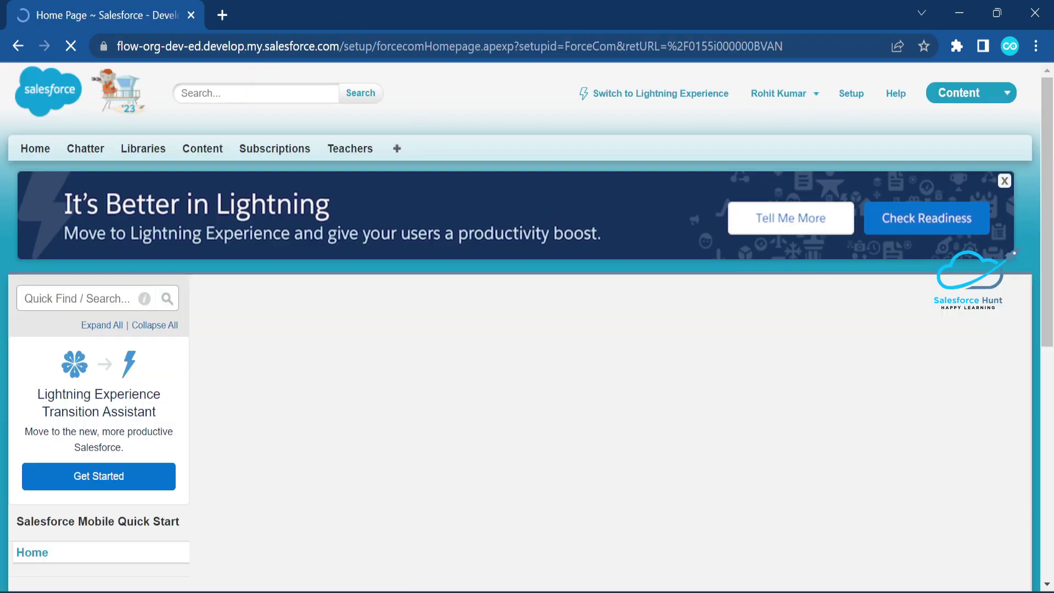
type("ta")
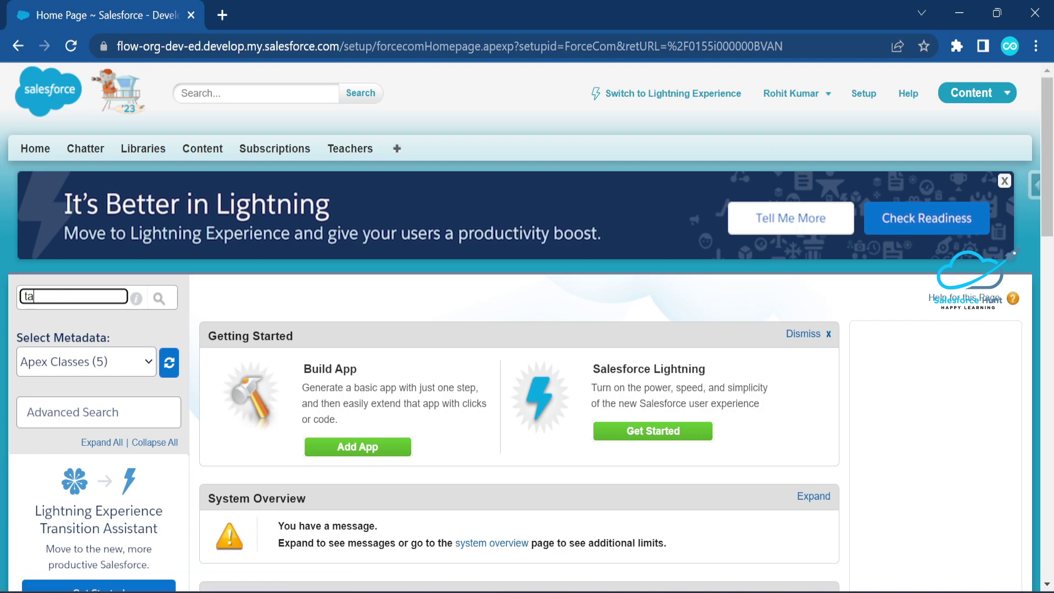
type("bs")
scroll(93, 311, "down", 5)
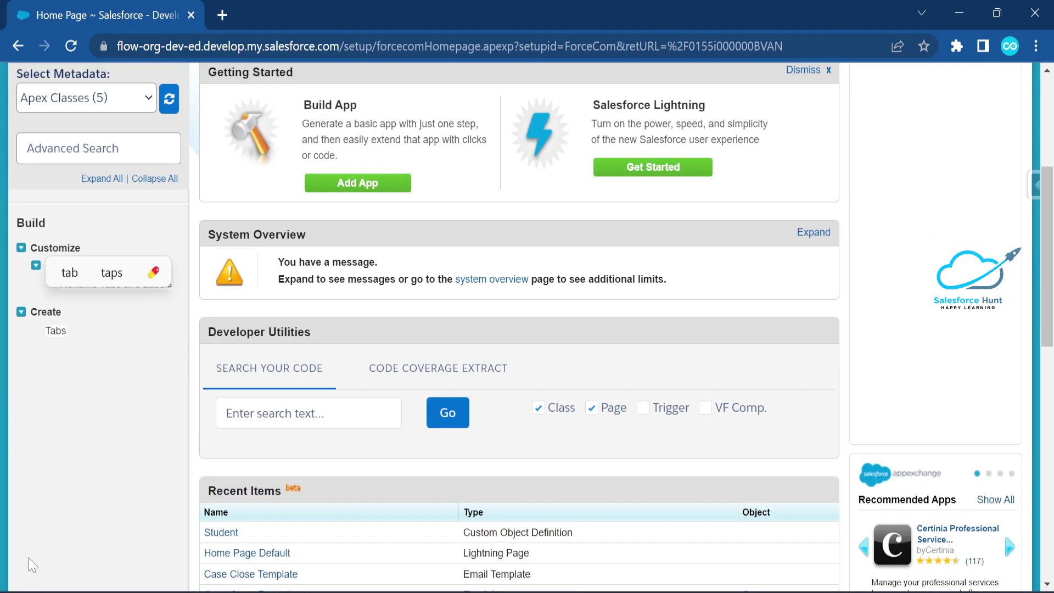
left_click(56, 331)
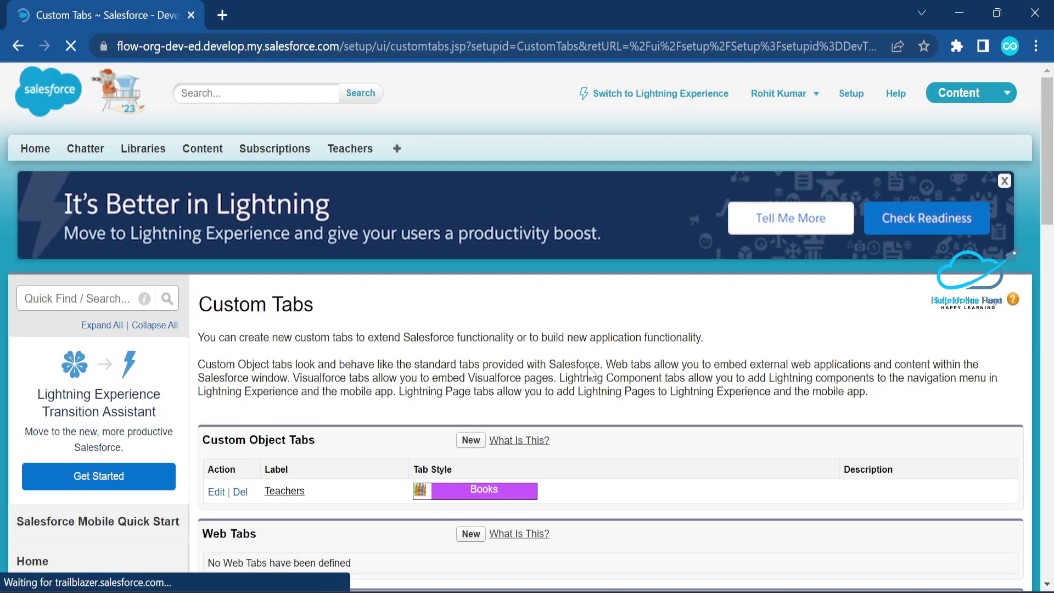
scroll(518, 299, "down", 5)
left_click(469, 178)
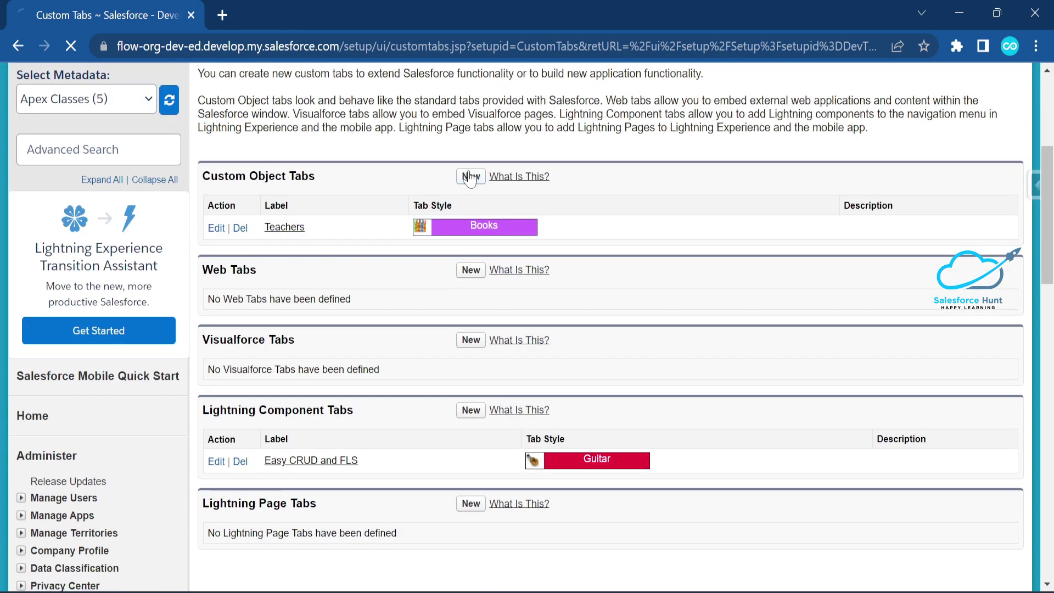
left_click(389, 448)
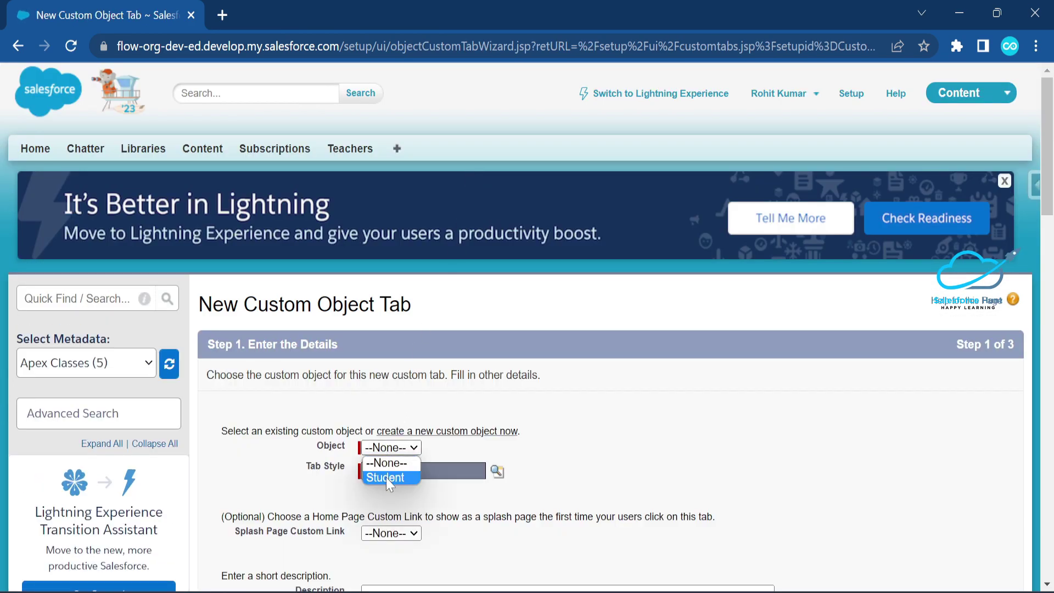
- Choose Student as the tab's object and start a custom tab style coloured red
left_click(386, 477)
left_click(497, 471)
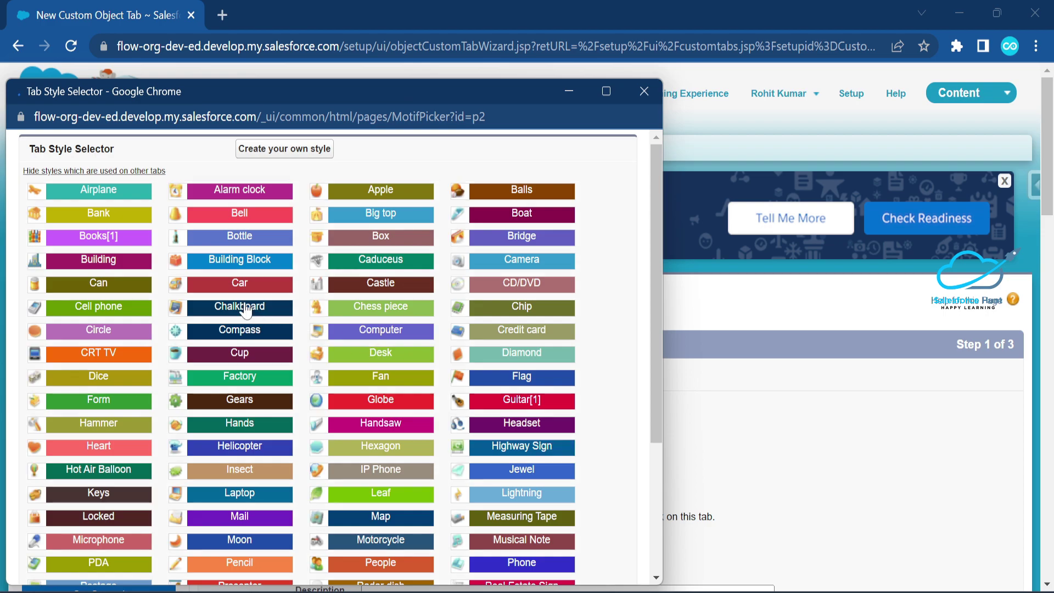
left_click(296, 151)
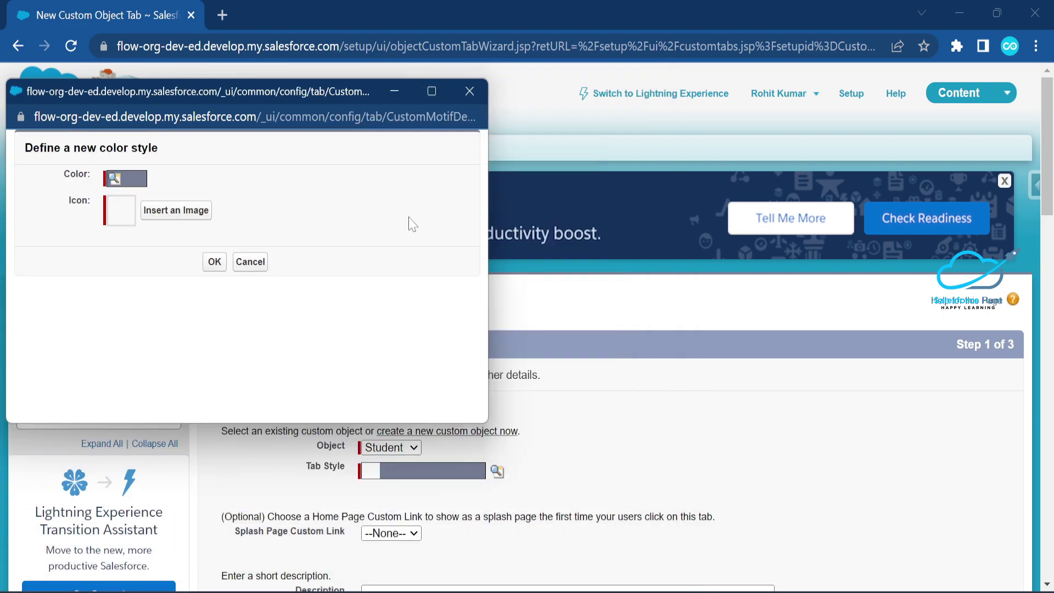
left_click(117, 181)
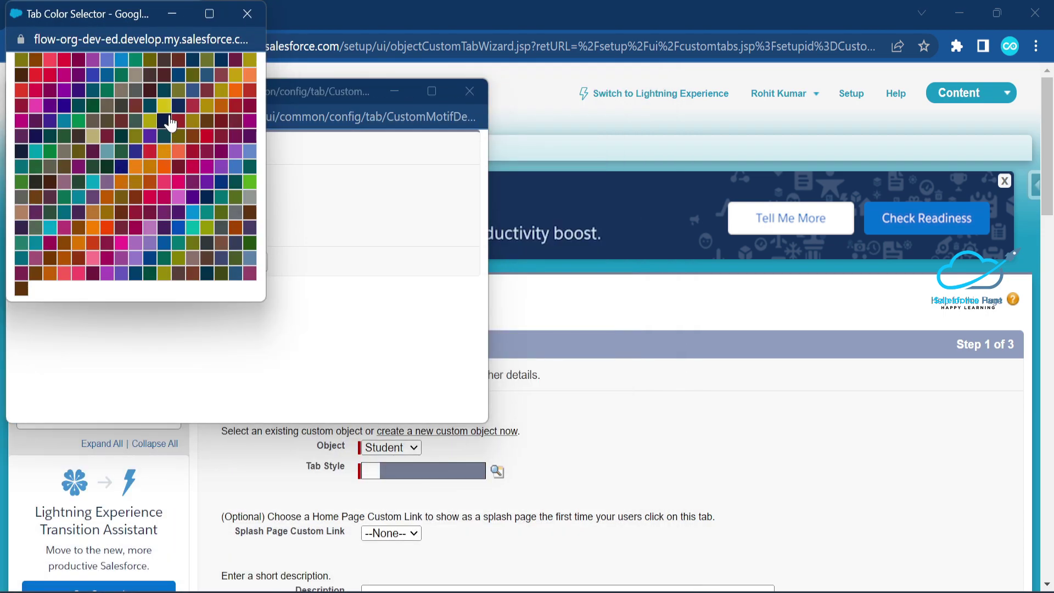
left_click(23, 94)
- Insert the 'Custom Icon For Tab' penguin image as the style's icon and confirm it
left_click(181, 218)
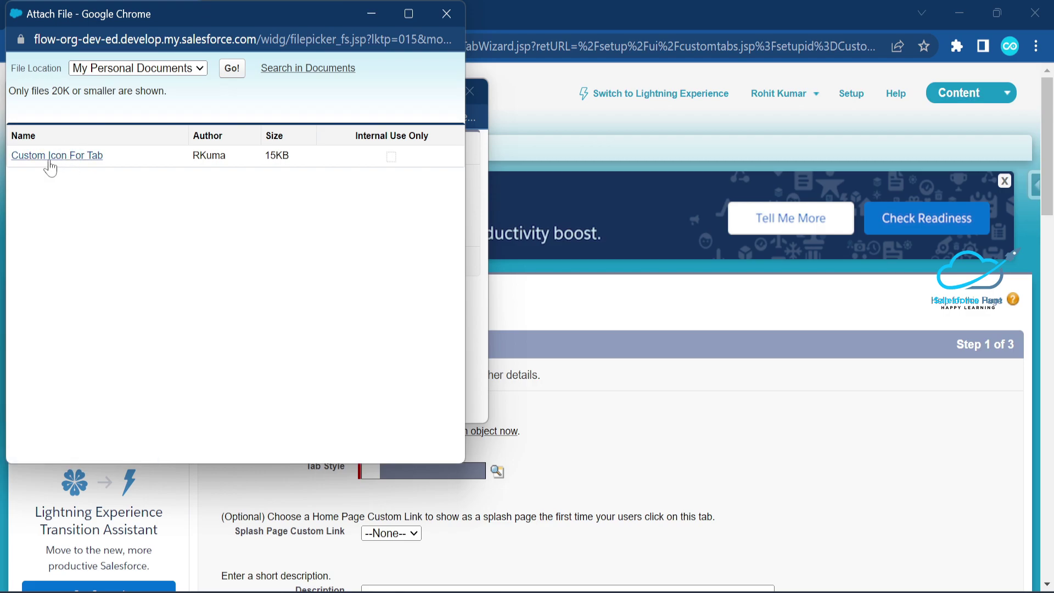
left_click(56, 157)
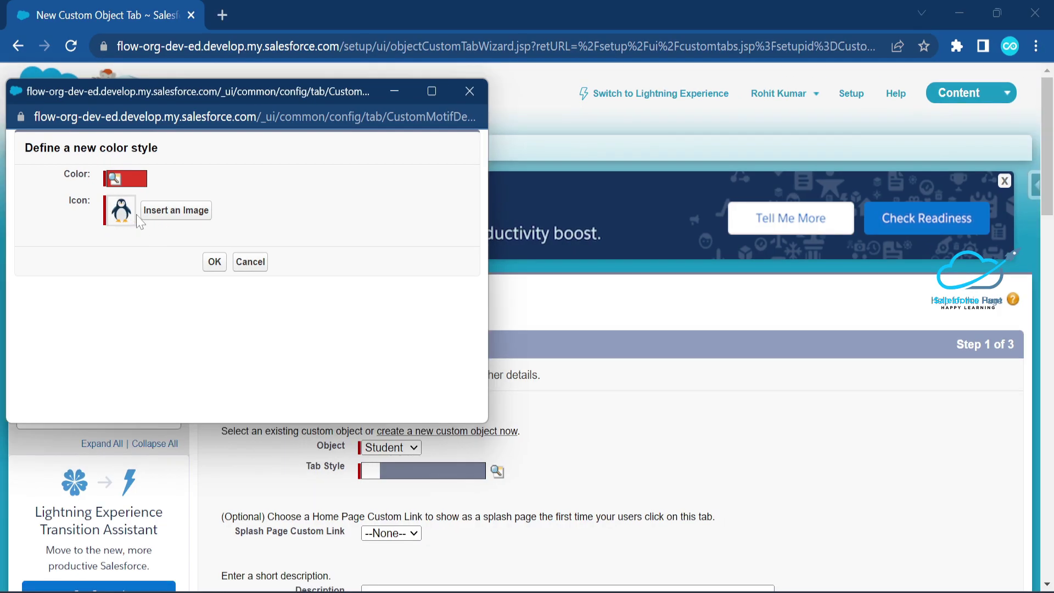
left_click(185, 215)
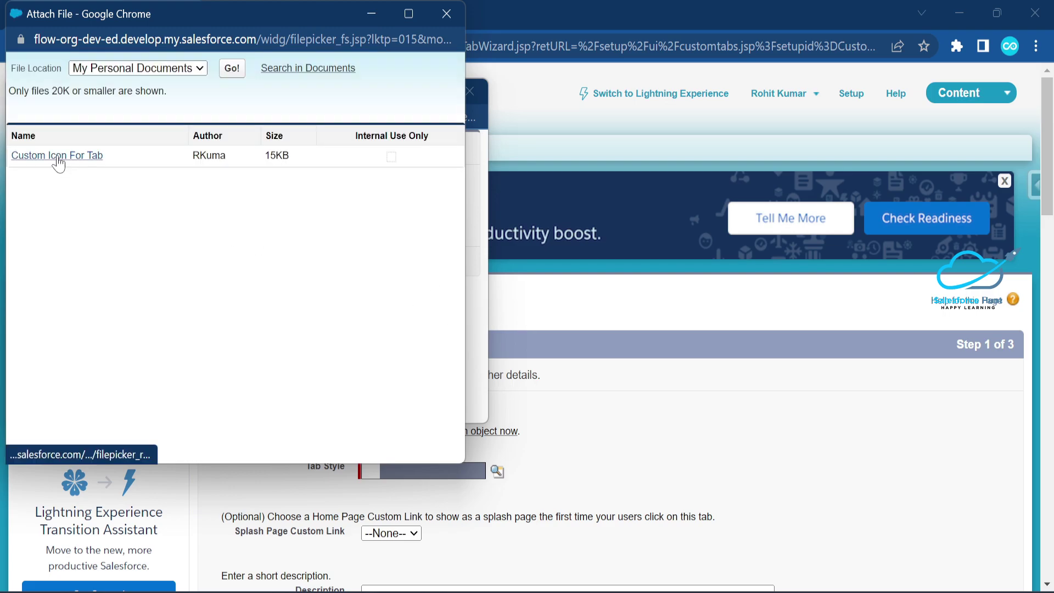
left_click(57, 157)
left_click(214, 262)
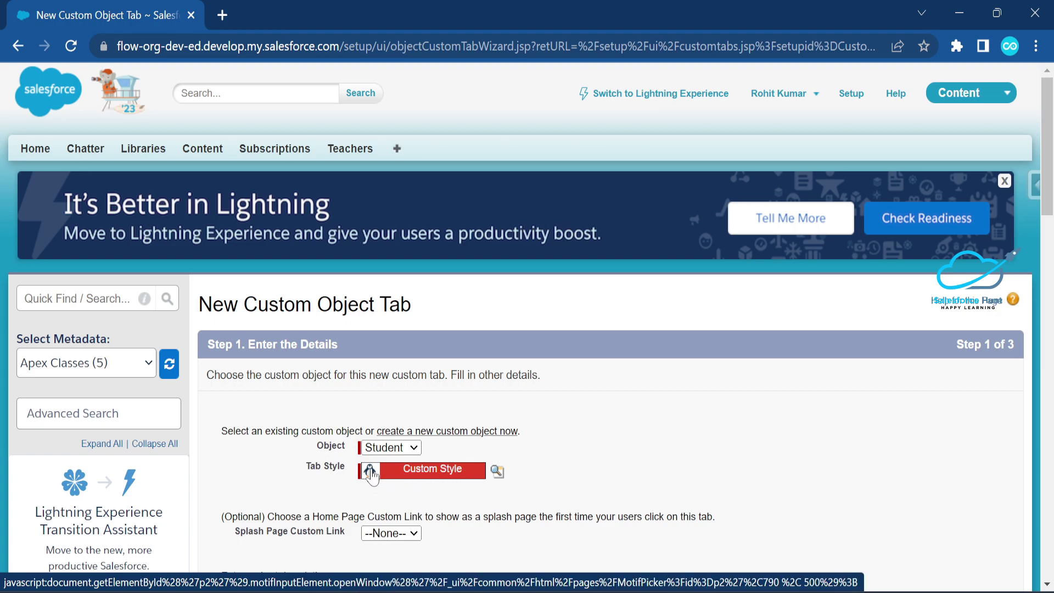
scroll(569, 410, "down", 3)
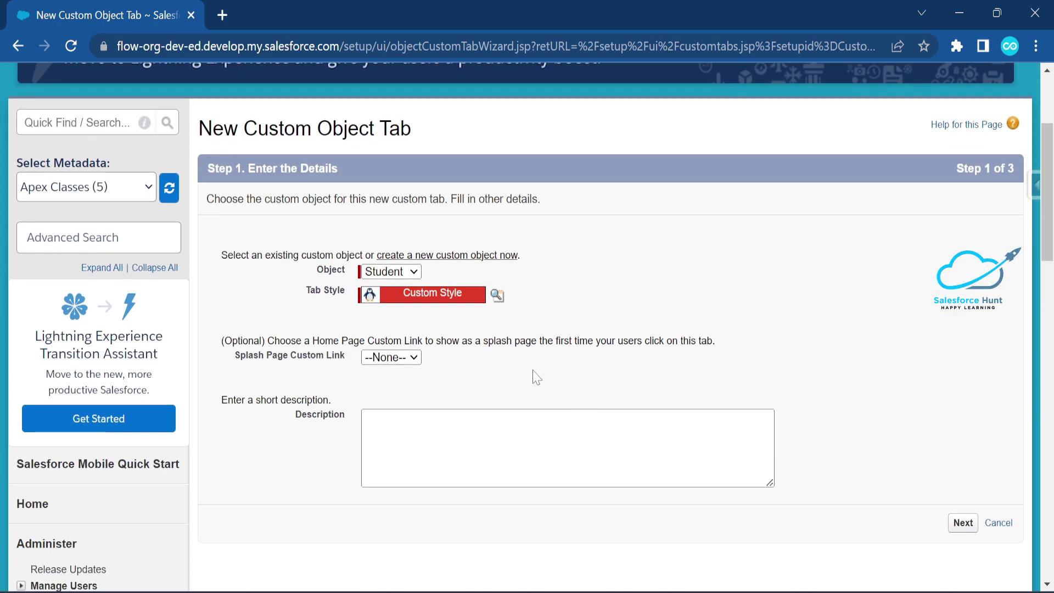
- Accept the default Add to Profiles and Add to Custom Apps settings and save the Students tab
left_click(966, 527)
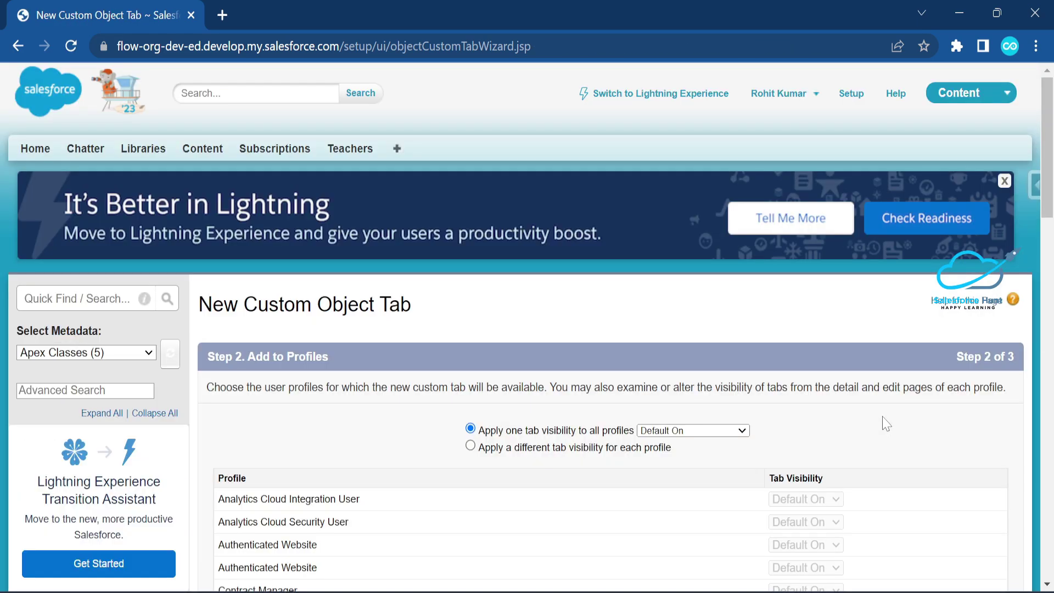
scroll(879, 417, "down", 20)
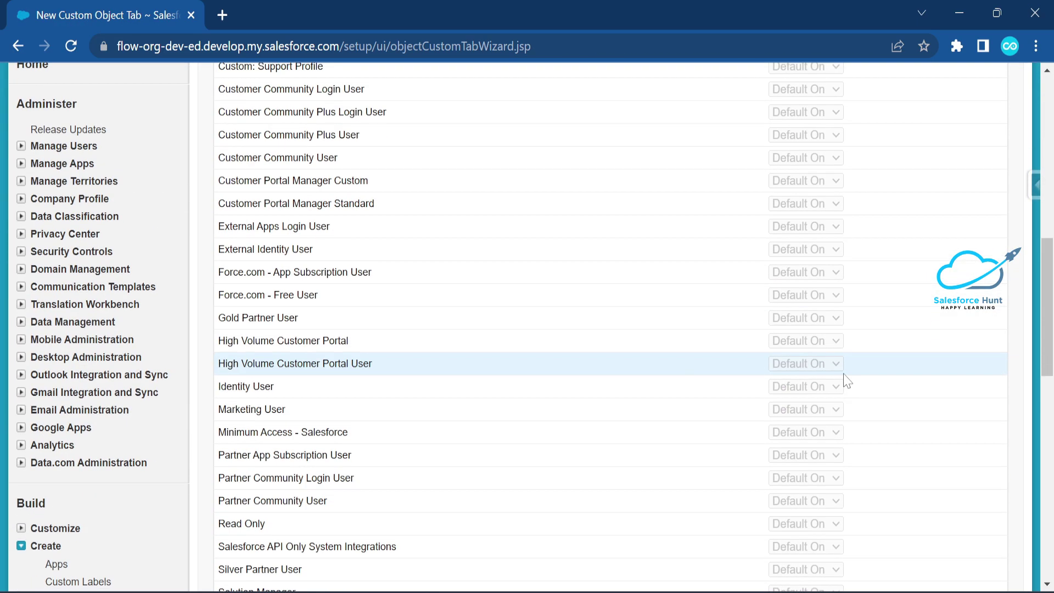
scroll(912, 455, "up", 7)
left_click(964, 382)
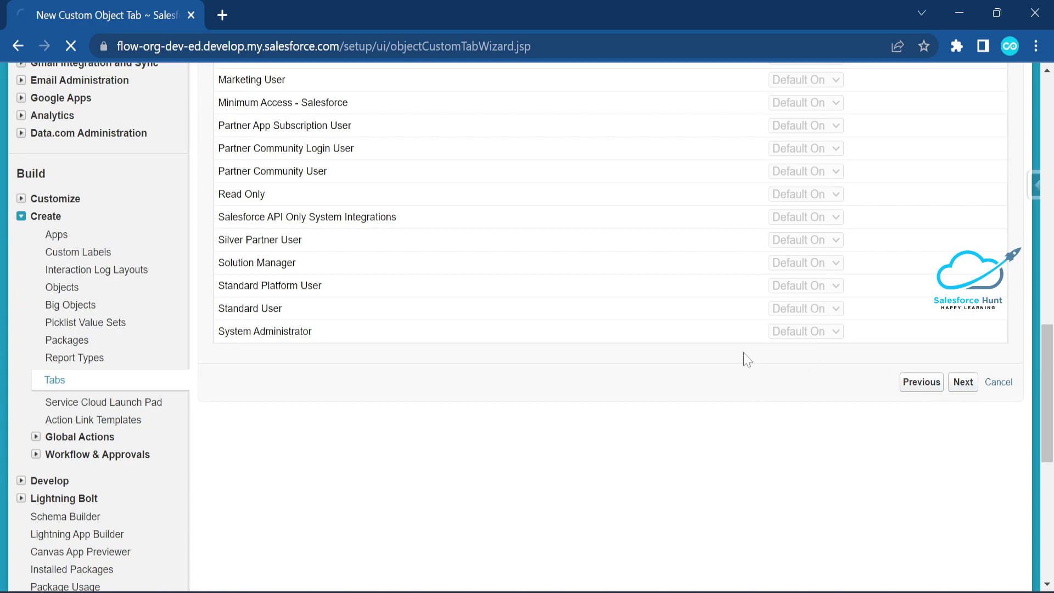
scroll(813, 416, "down", 15)
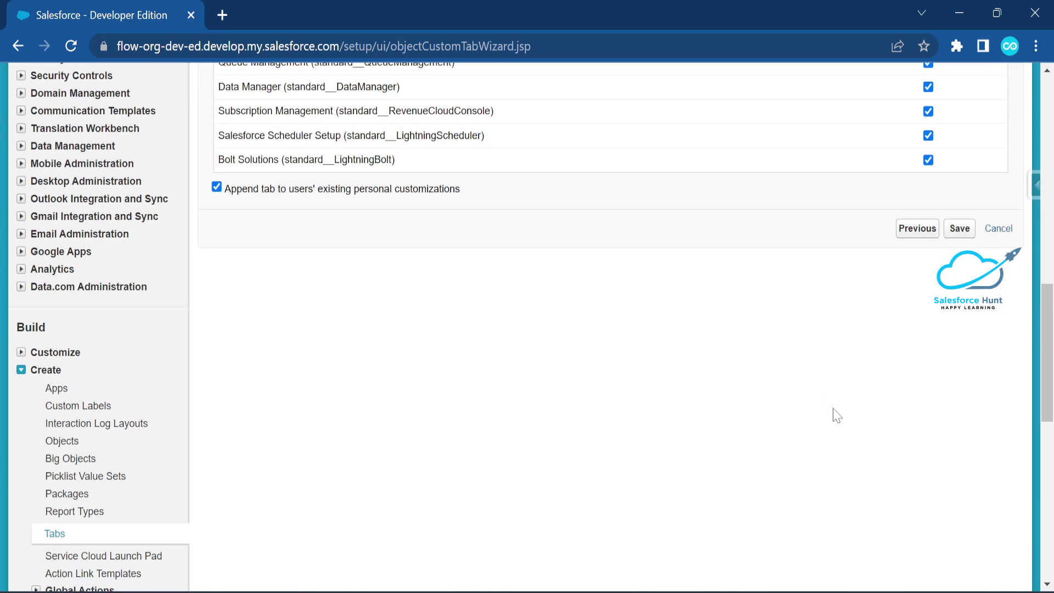
left_click(961, 229)
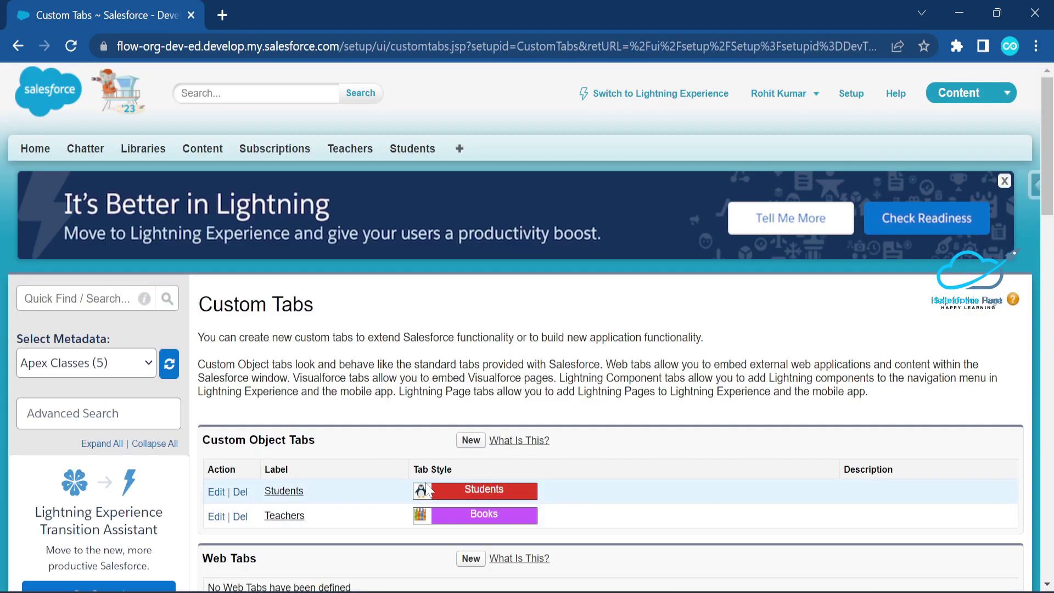
- Go to the Students tab's Home page from the top navigation bar
left_click_drag(201, 443, 328, 444)
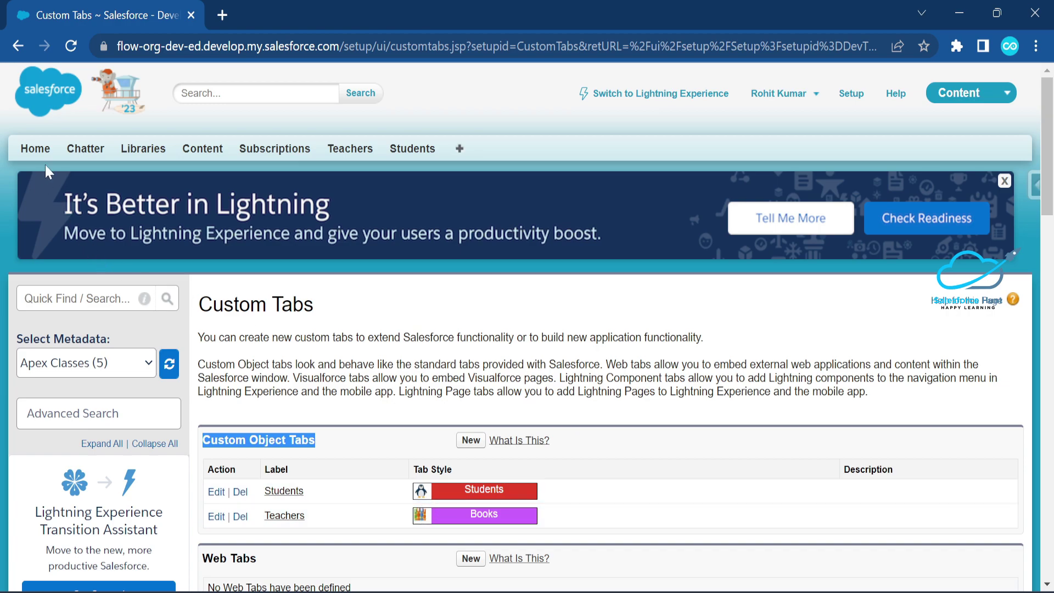
left_click(419, 155)
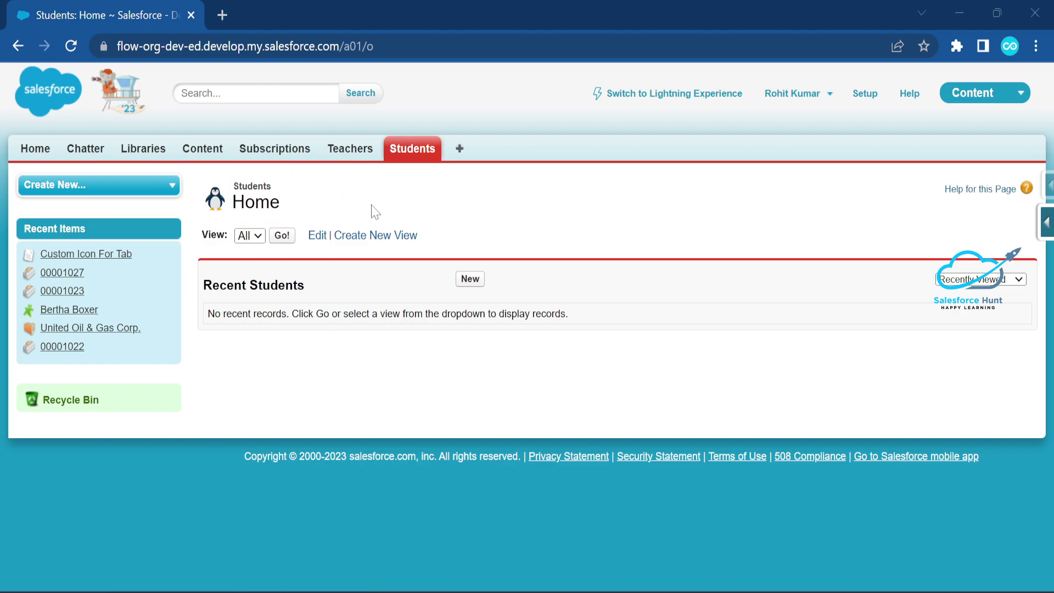
- Create a new Student record with Student Name 'Demo' and save it
left_click(470, 279)
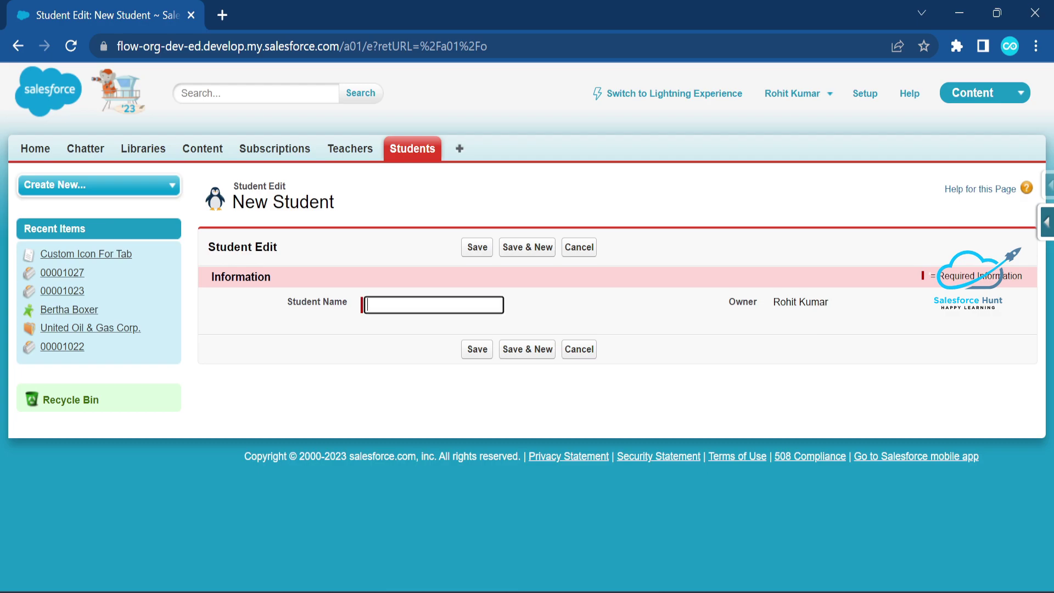
left_click(366, 308)
left_click(467, 401)
left_click(477, 247)
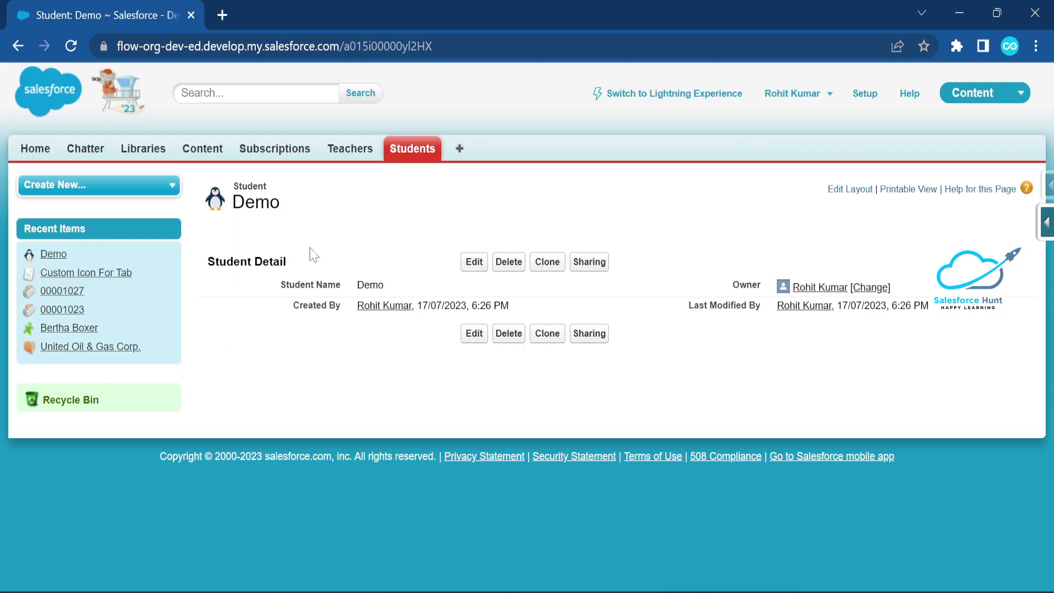